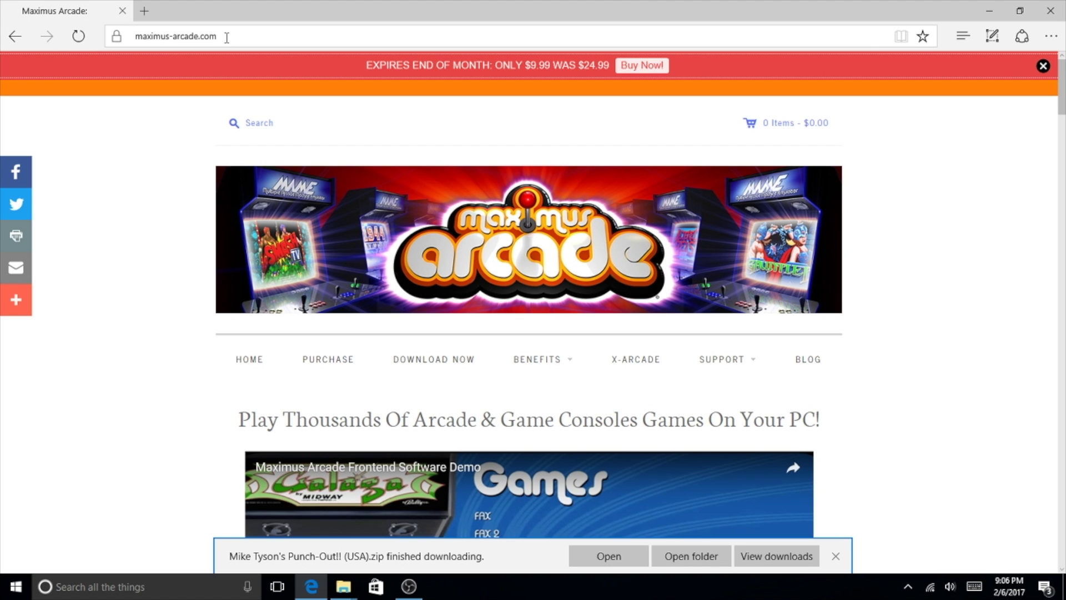
Step: Go to the DOWNLOAD NOW page and start the Maximus Arcade free download
scroll(546, 319, "down", 1)
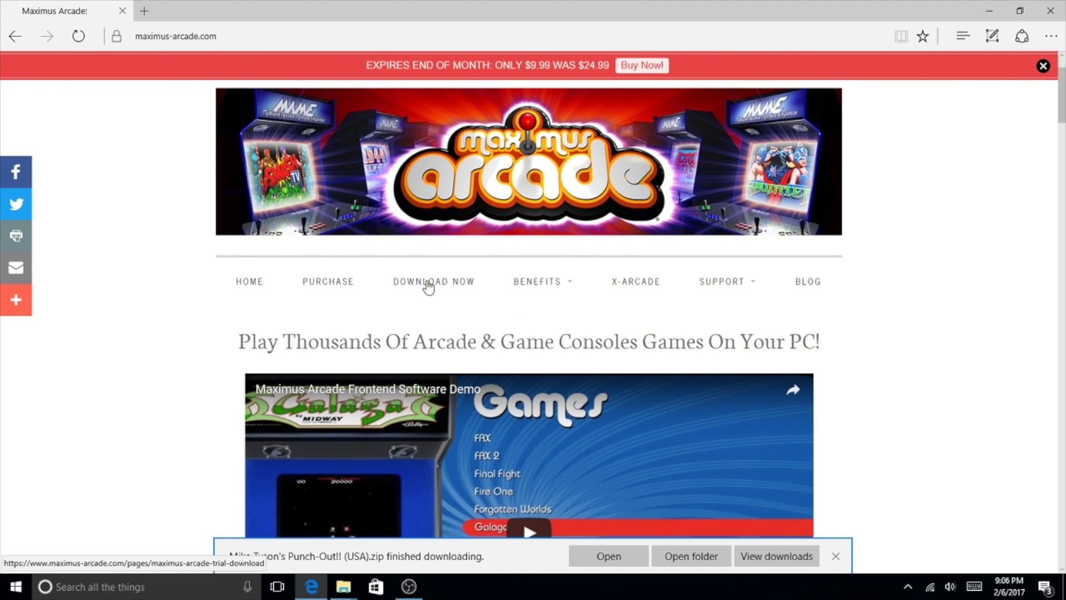
left_click(435, 283)
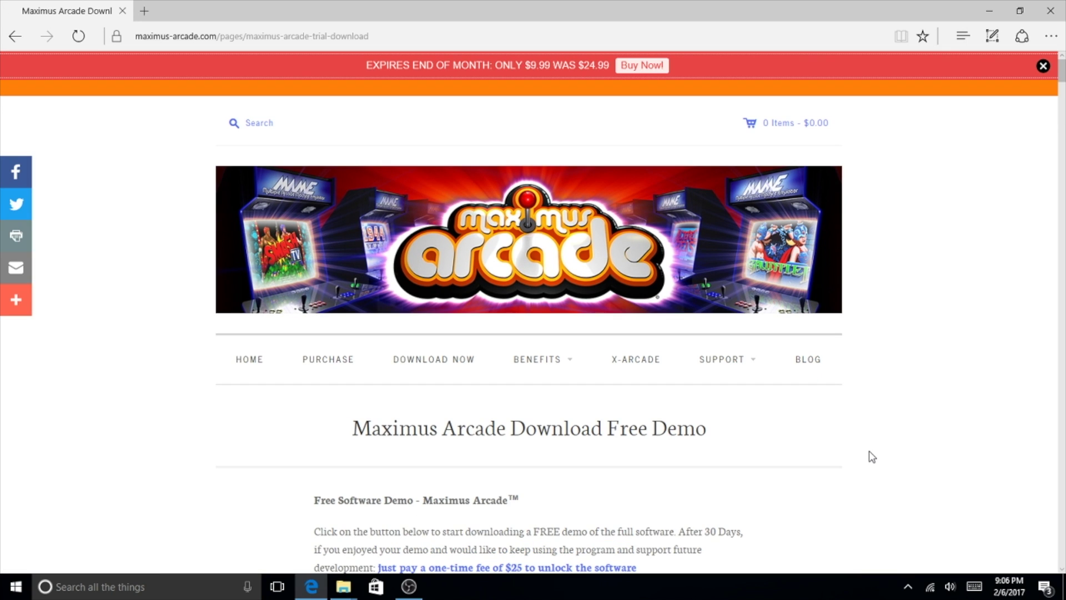
scroll(869, 453, "down", 1)
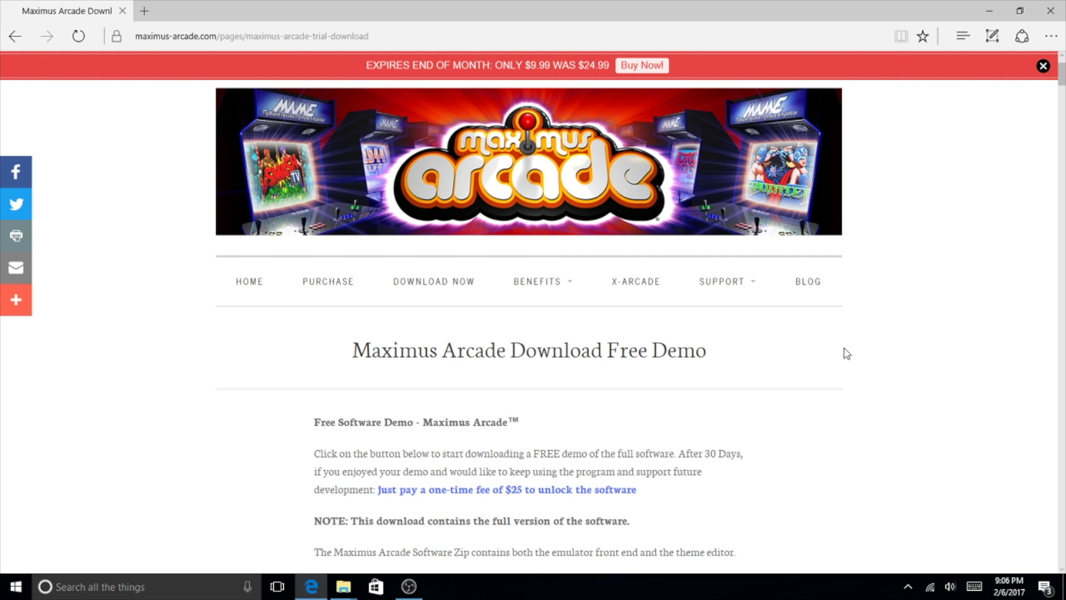
scroll(830, 322, "down", 3)
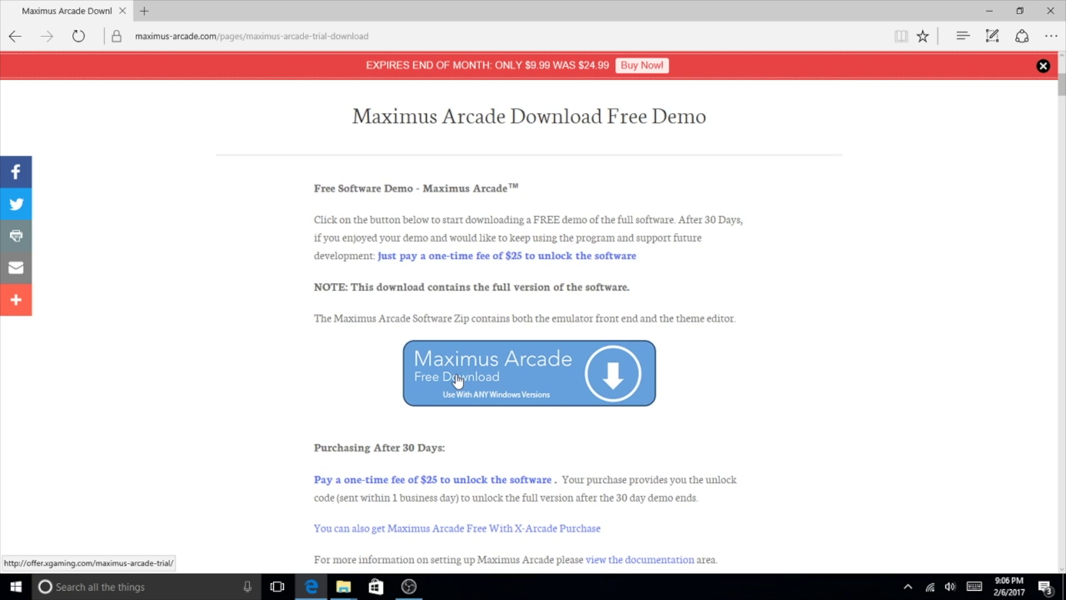
left_click(549, 377)
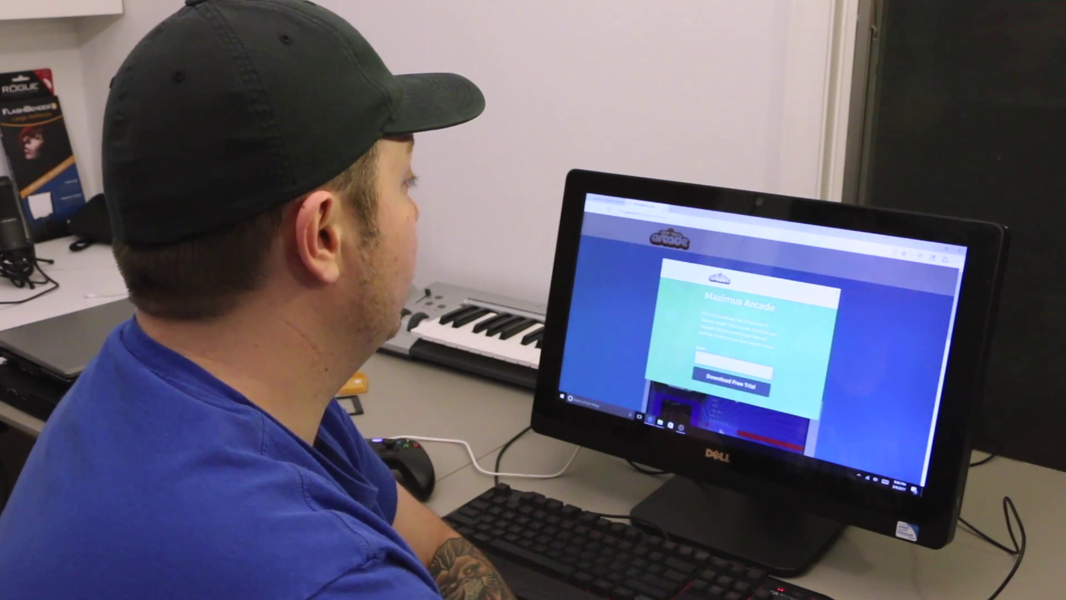
Step: Dismiss the download offer popup with Escape
key("Escape")
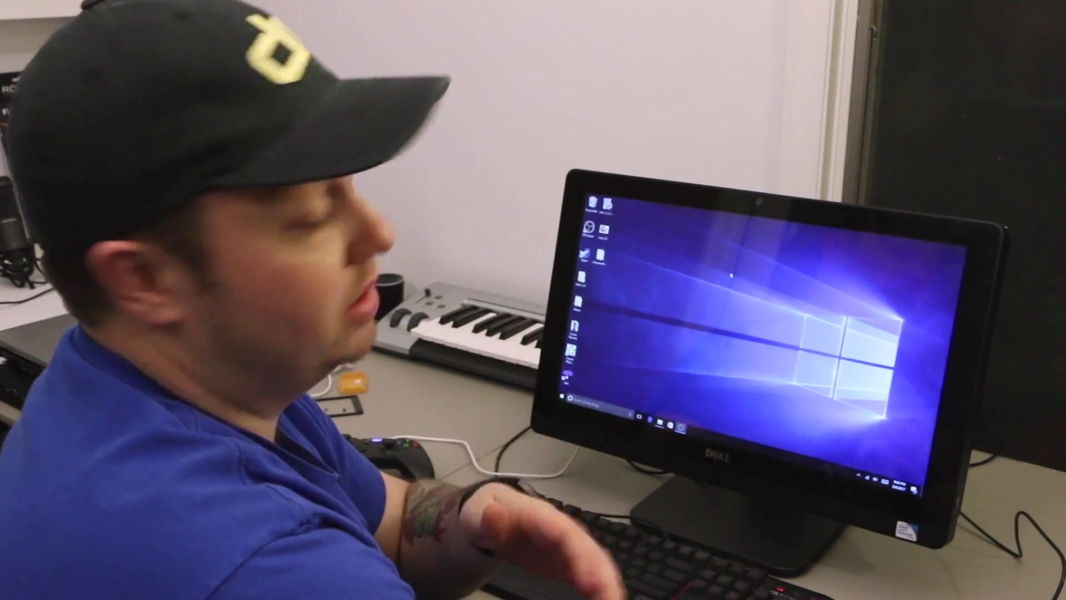
Step: Open the MAX 2.10 desktop folder and then its Frontend subfolder
double_click(580, 277)
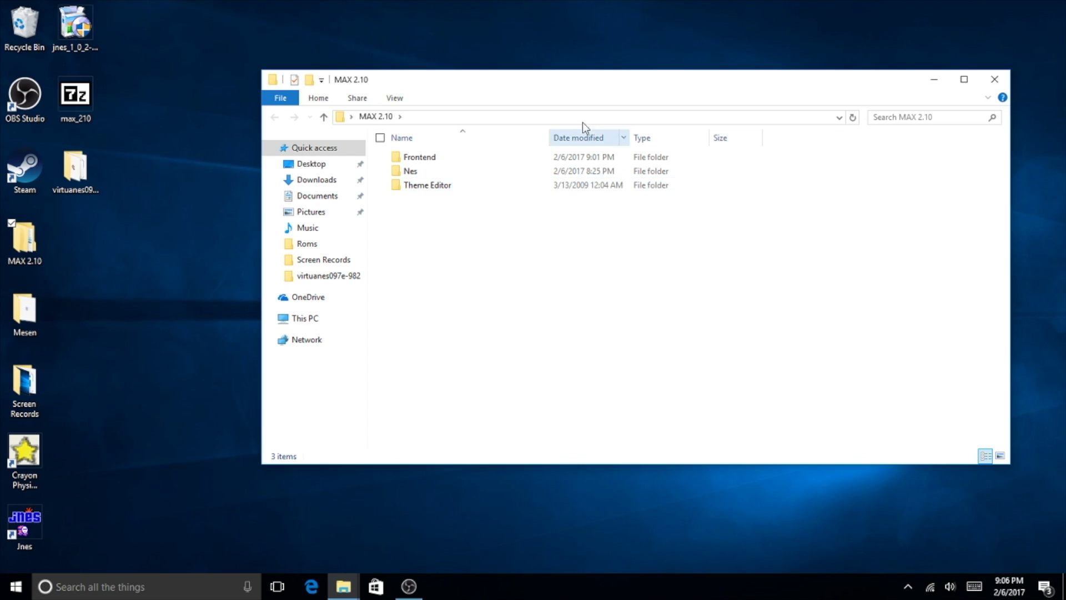
mouse_move(439, 163)
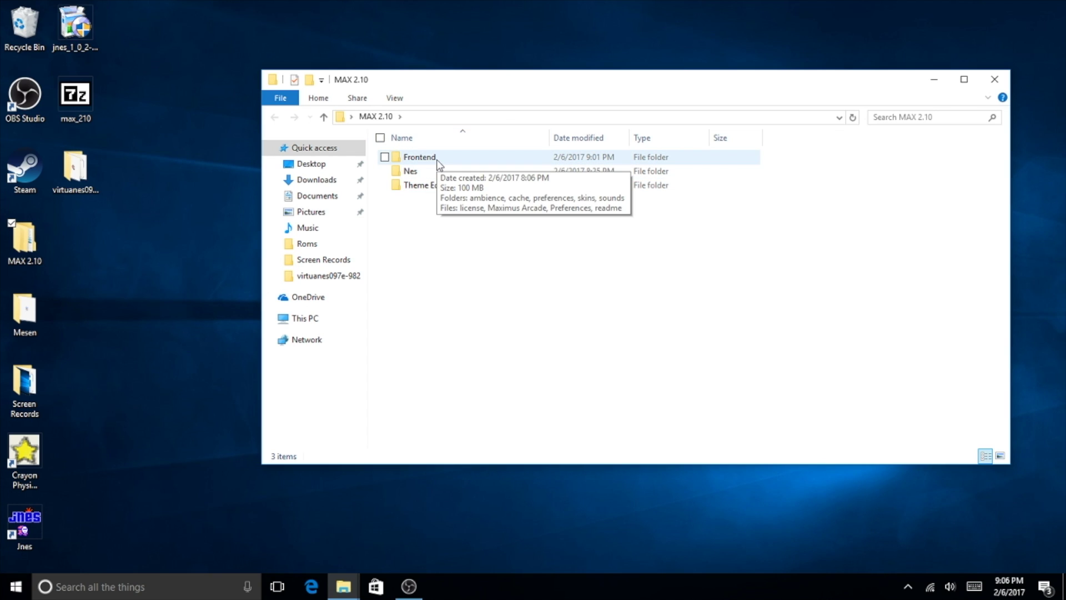
double_click(438, 161)
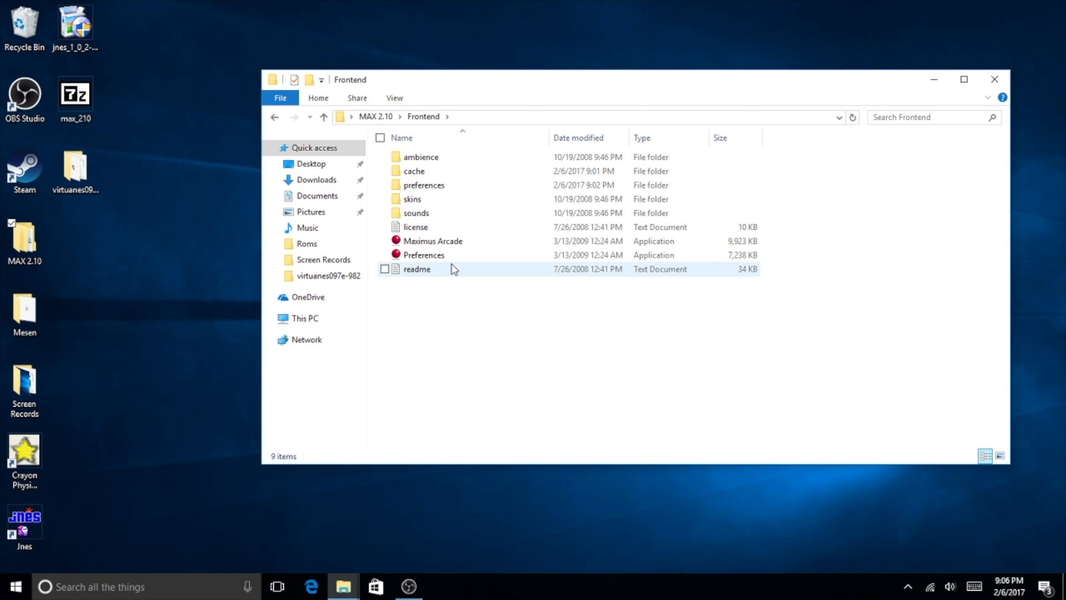
mouse_move(471, 263)
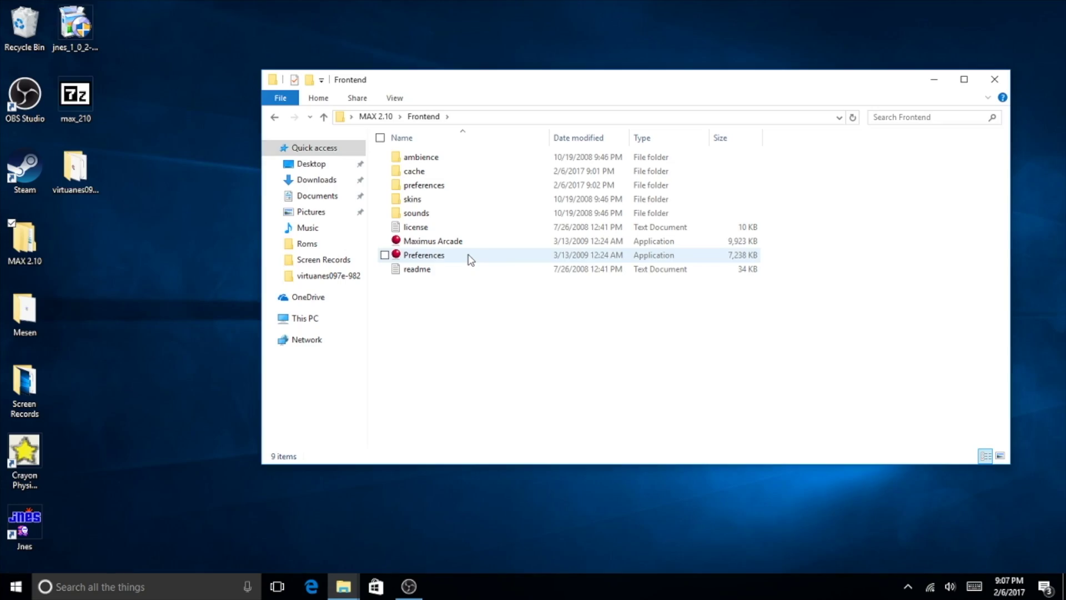
Step: Launch Preferences and empty the emulator display order using Add All, then Delete All
double_click(471, 257)
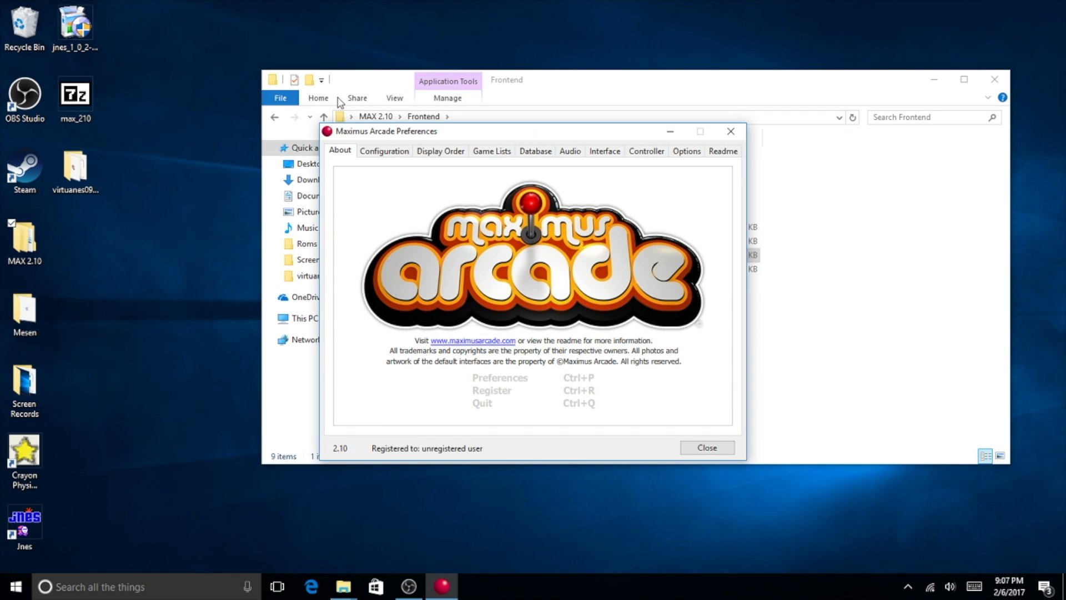
left_click(427, 151)
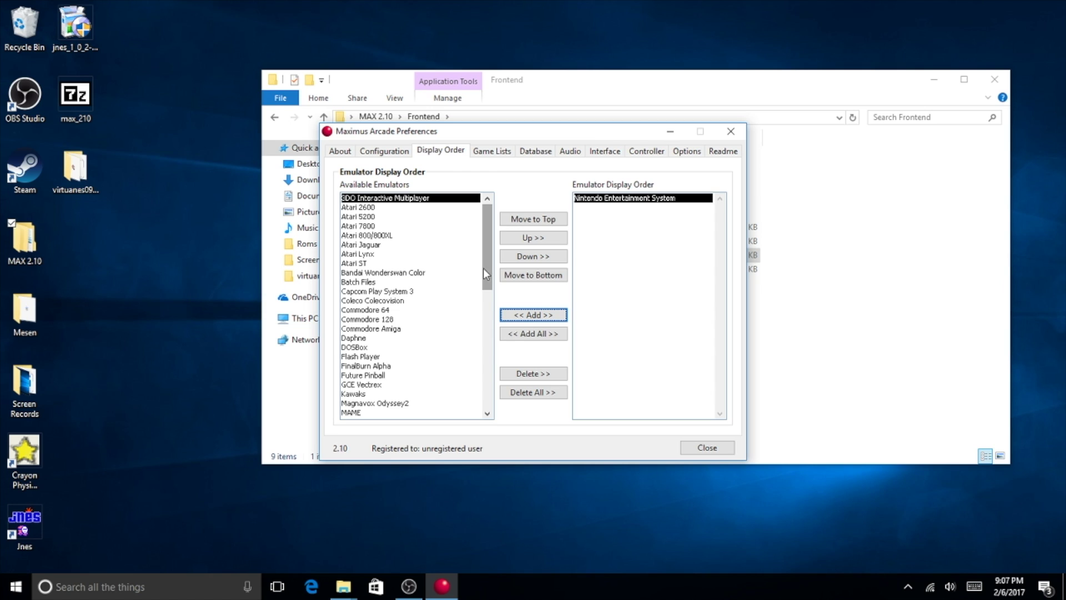
left_click(534, 334)
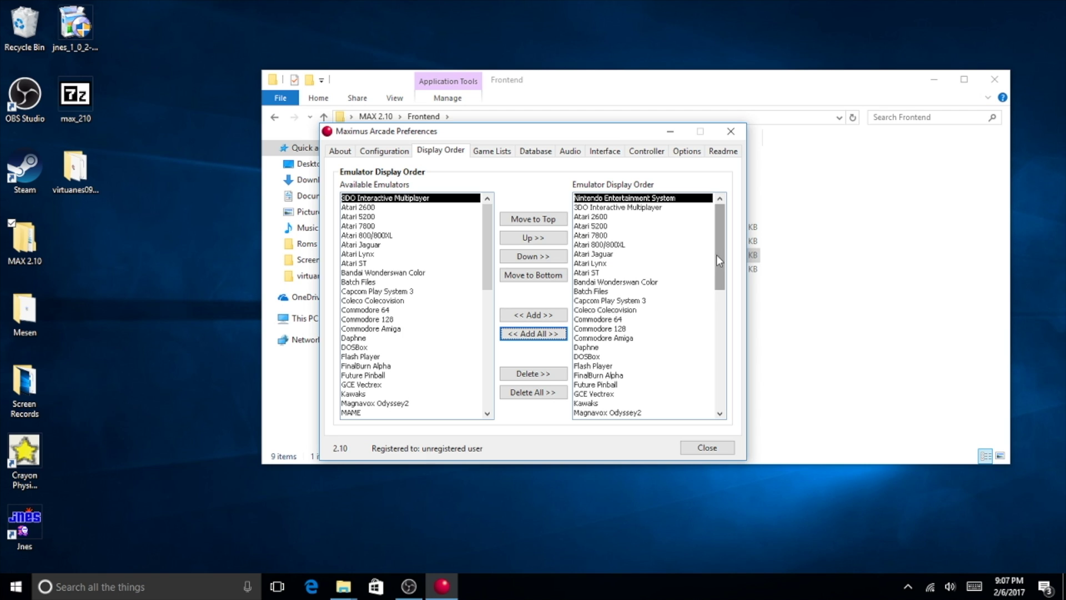
left_click_drag(716, 255, 713, 399)
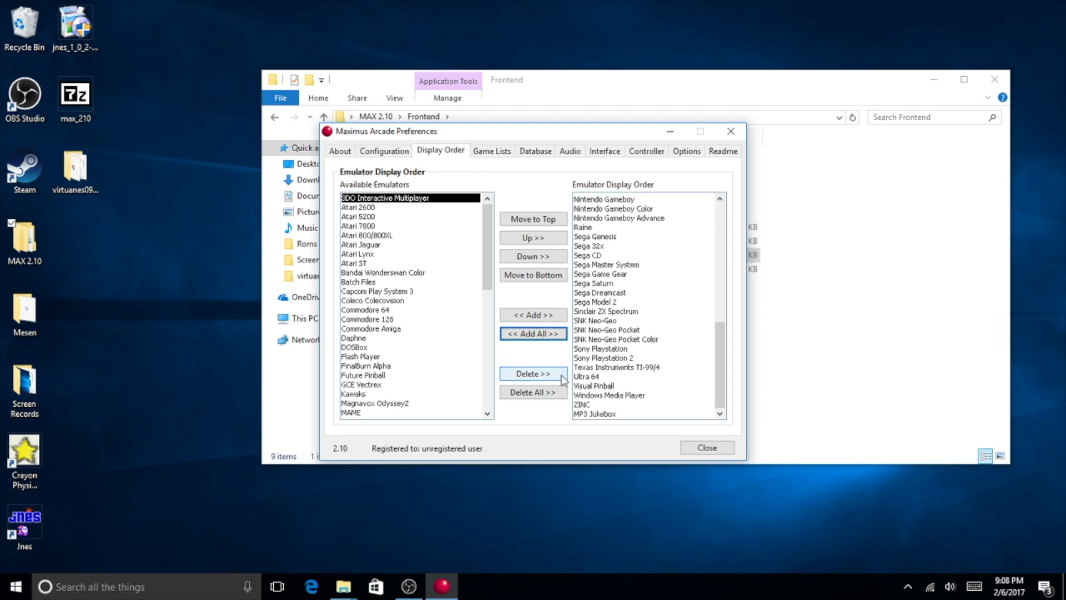
left_click(557, 392)
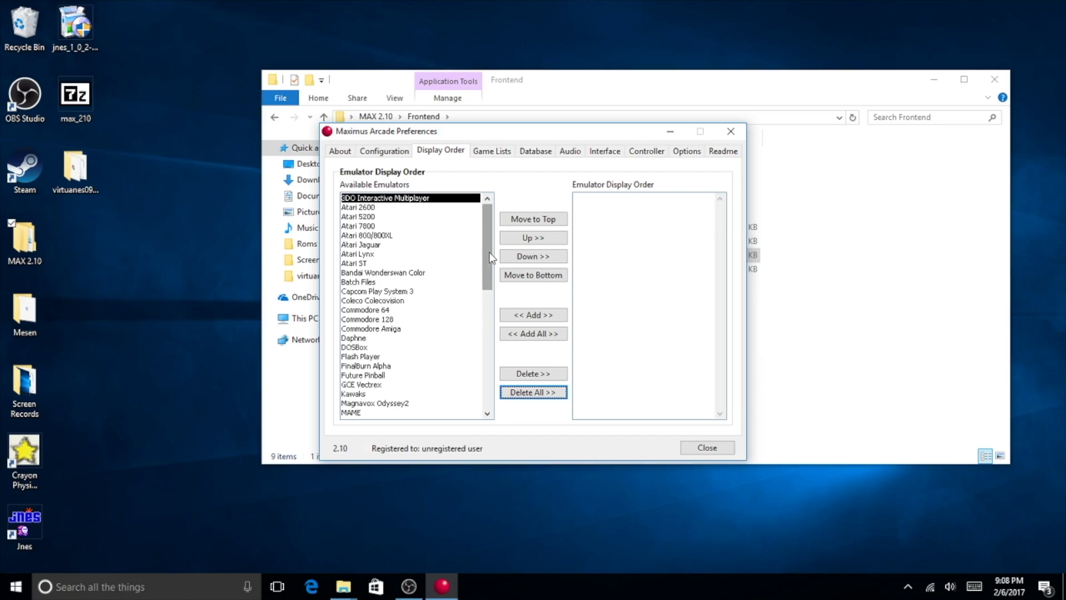
Step: Add Nintendo Entertainment System as the only emulator in the display order
left_click_drag(489, 256, 479, 321)
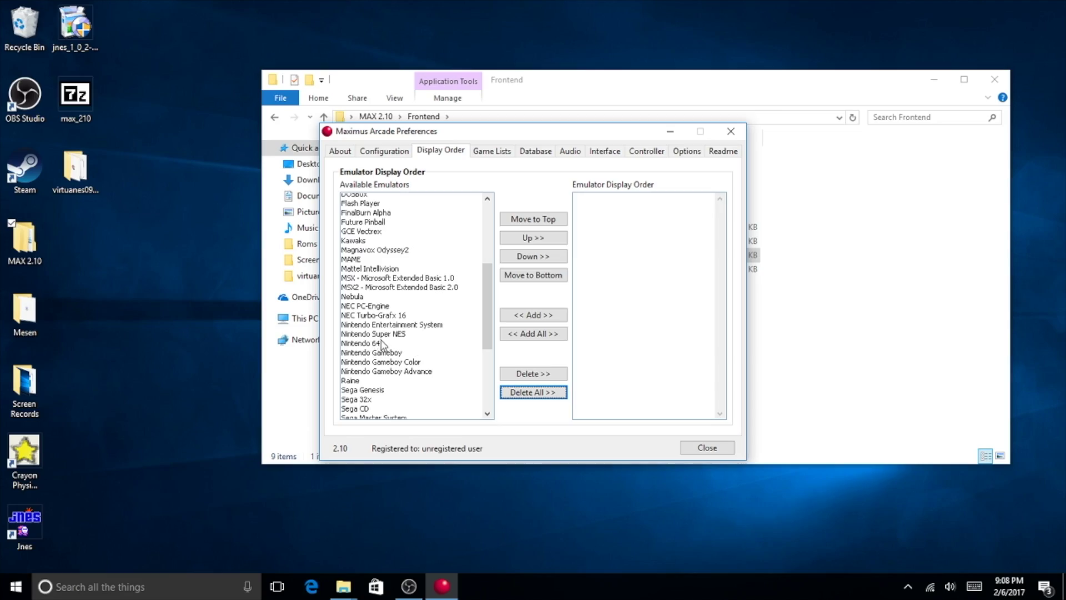
left_click(384, 335)
left_click(411, 326)
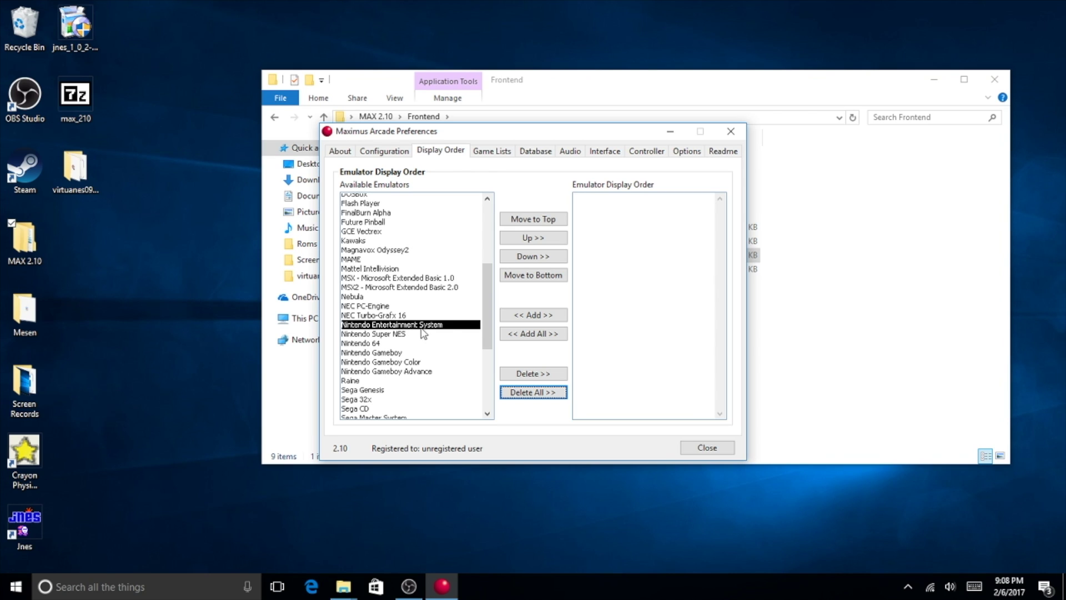
left_click(532, 315)
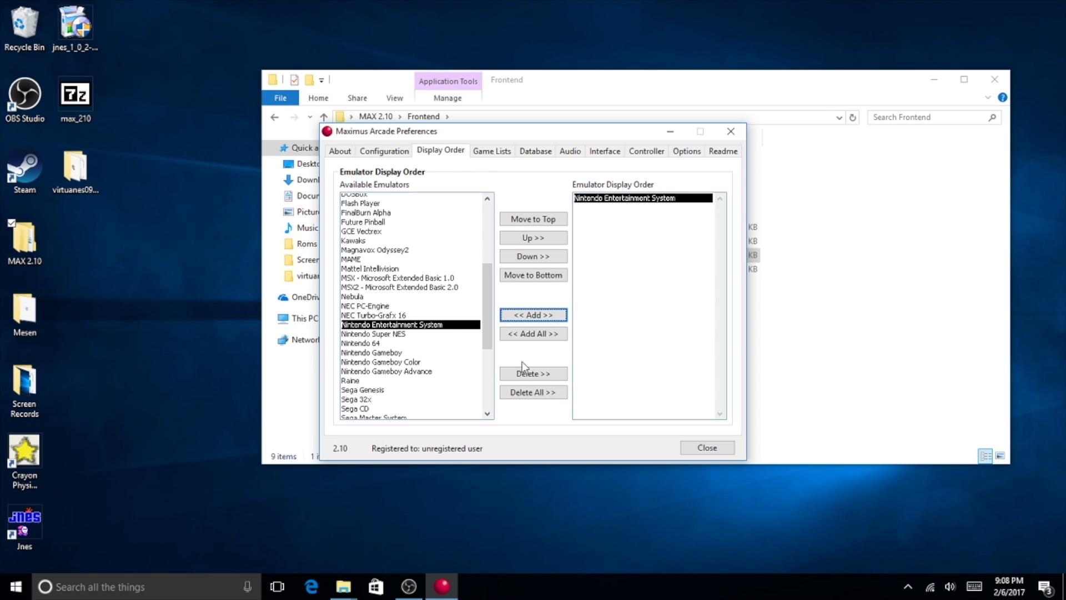
left_click(403, 157)
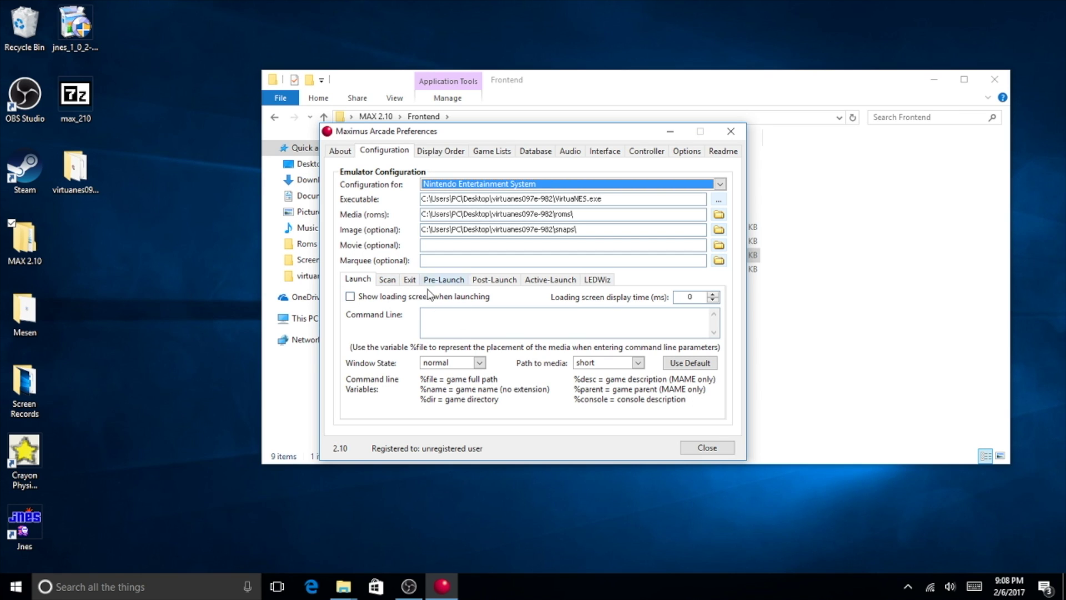
Step: Show the NES scan settings with .nes, .unf, .fds, .nsf and .zip extensions
left_click(394, 285)
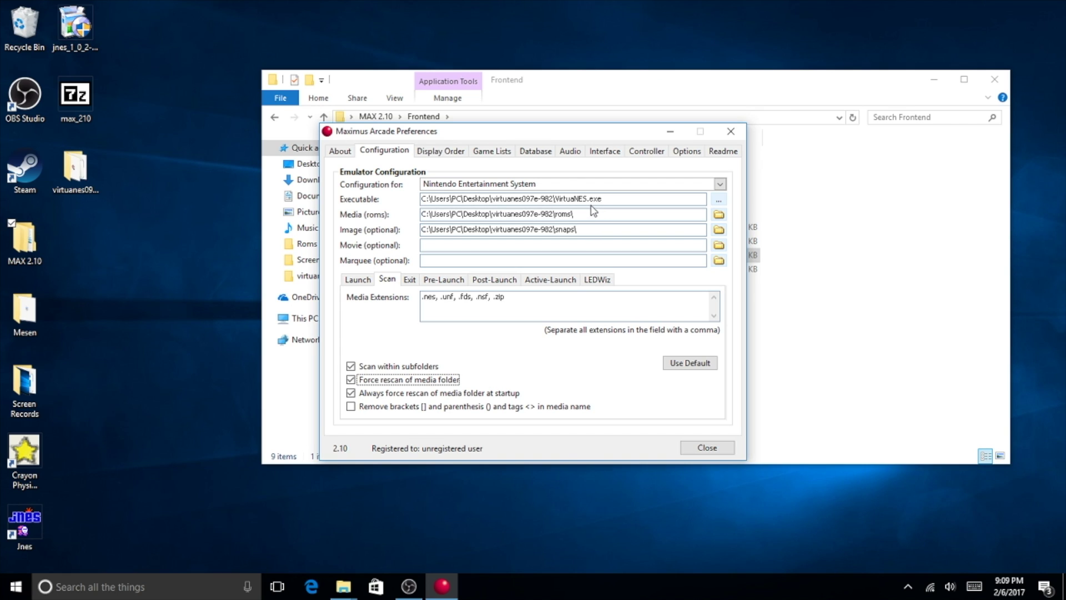
Step: In the Readme, highlight Virtual NES in the Nintendo Entertainment System section
left_click(716, 153)
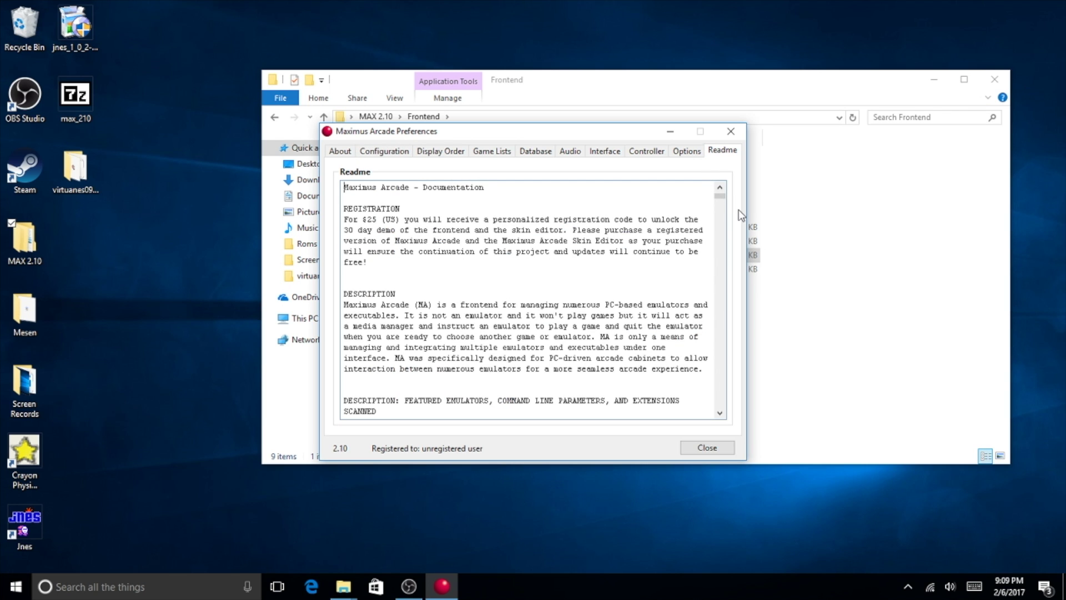
scroll(727, 201, "down", 3)
left_click_drag(725, 199, 727, 238)
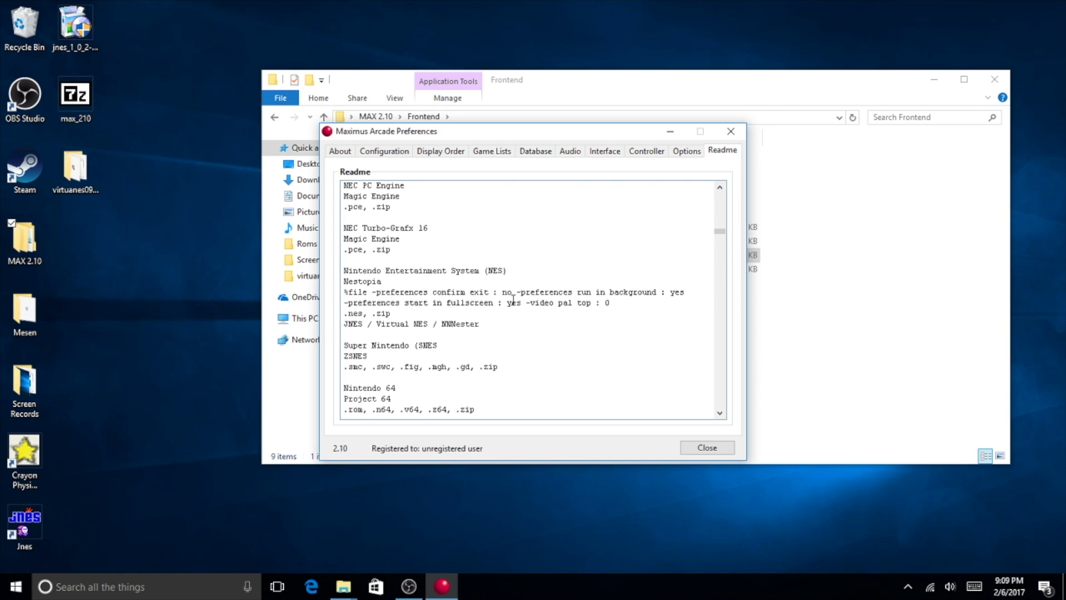
left_click(597, 303, "shift")
left_click(479, 324, "shift")
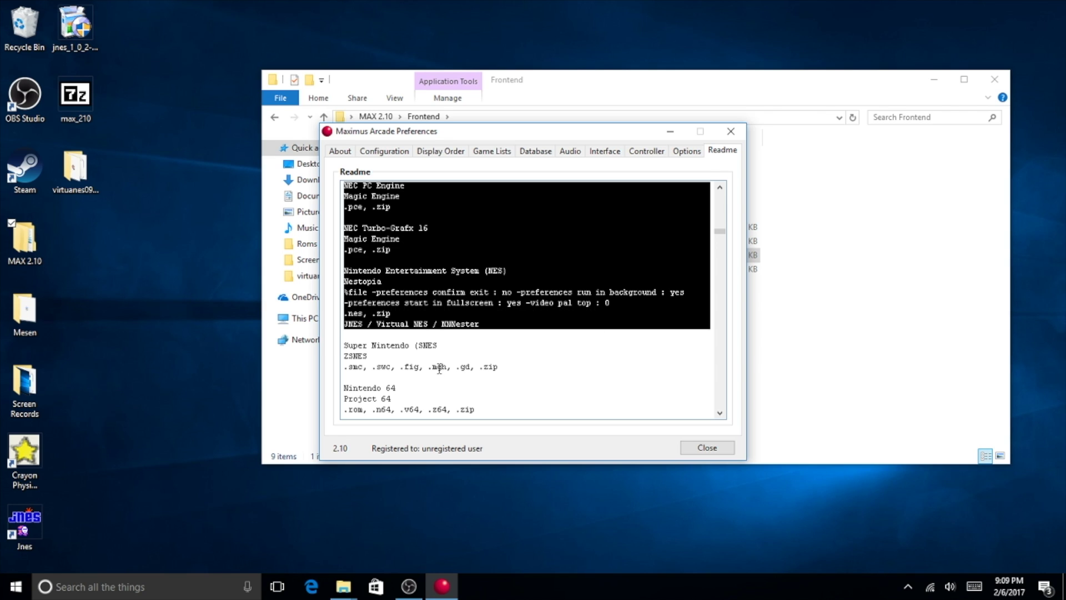
left_click(448, 339)
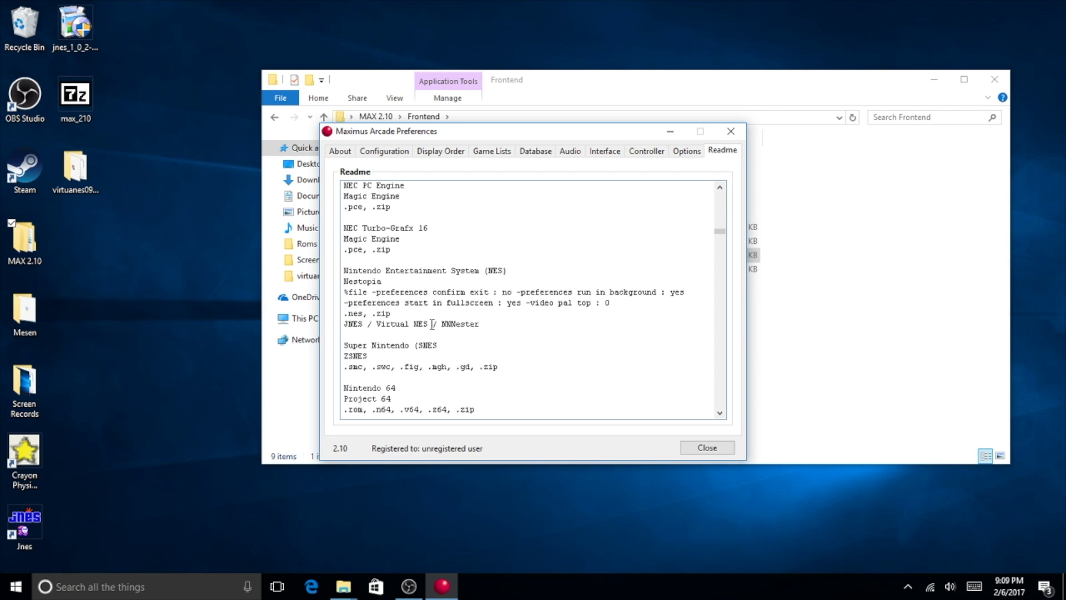
left_click(379, 327, "shift")
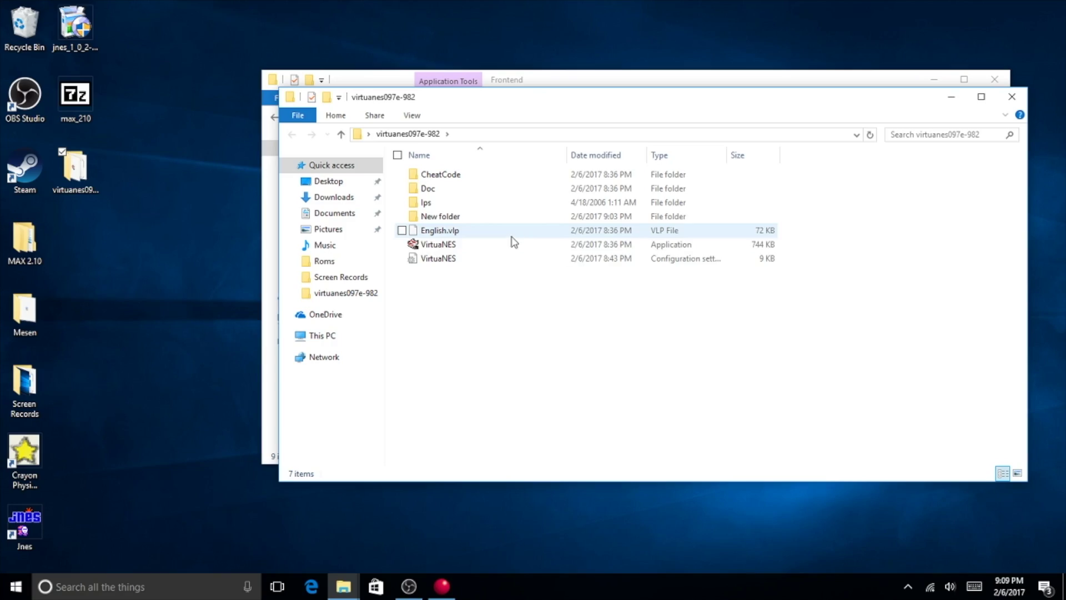
Step: Set VirtuaNES.exe as the NES executable and open the virtuanes097e-982 folder
left_click(1011, 97)
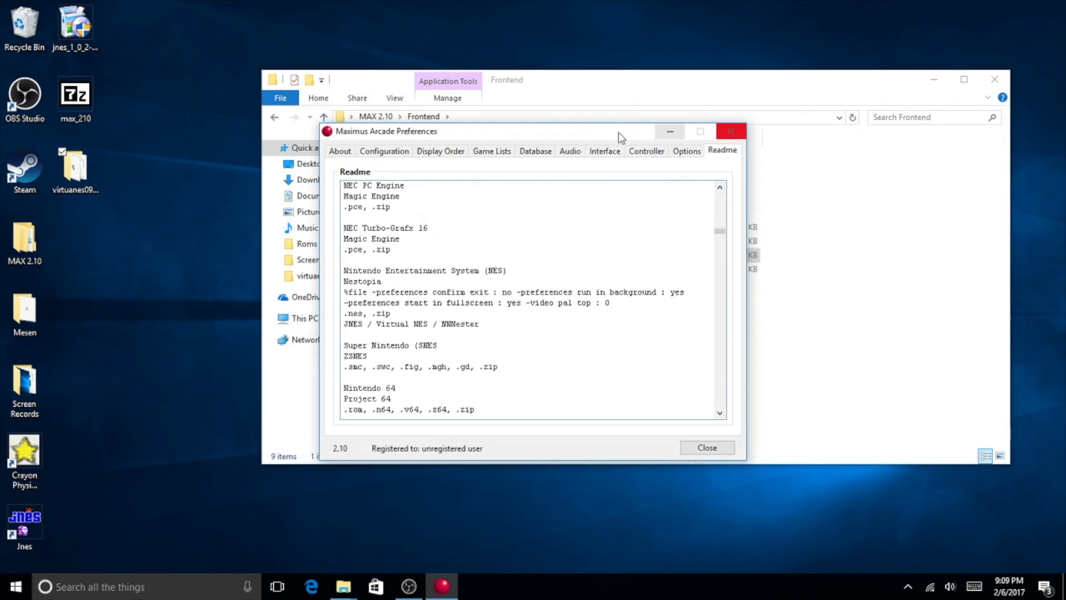
left_click(385, 151)
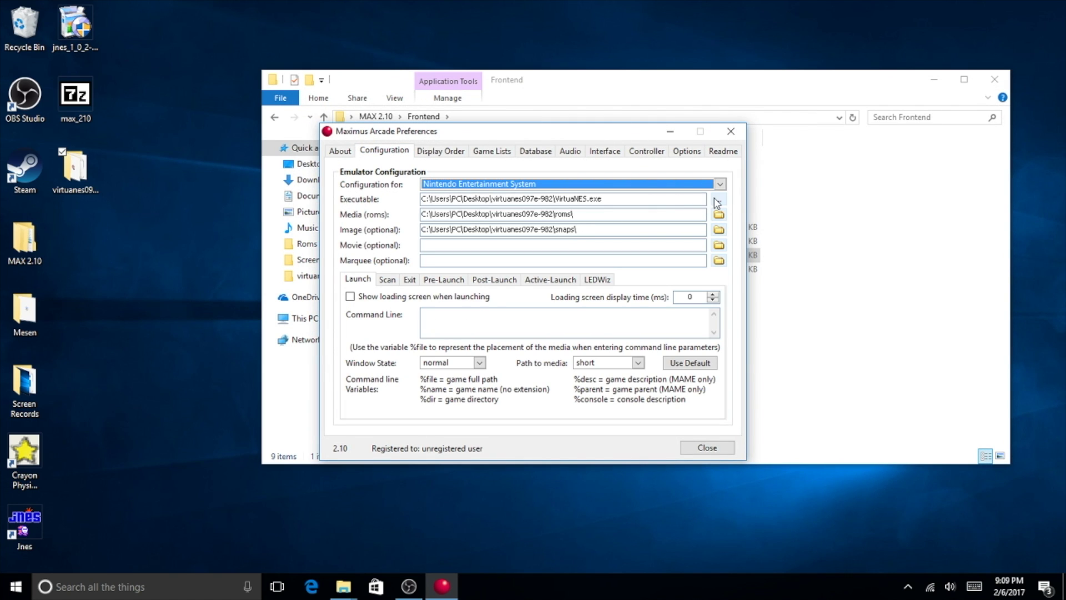
left_click(718, 201)
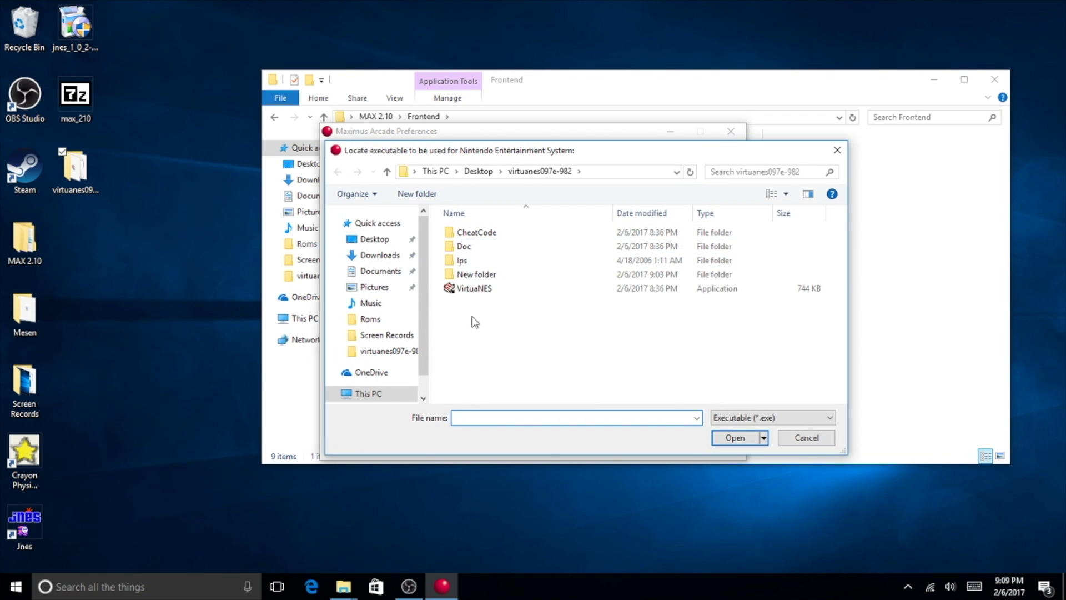
double_click(475, 288)
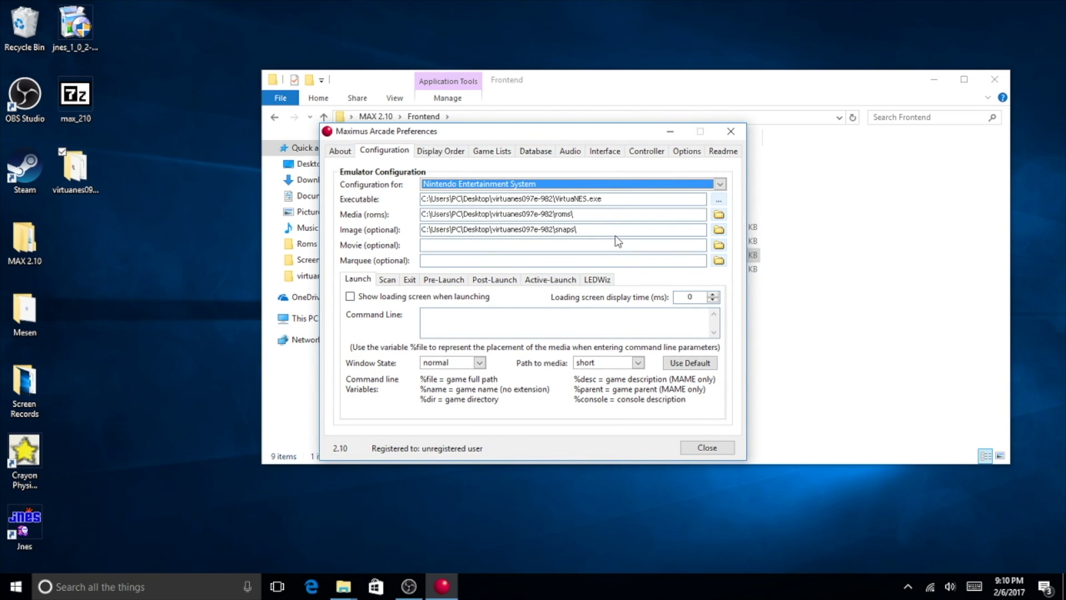
double_click(89, 178)
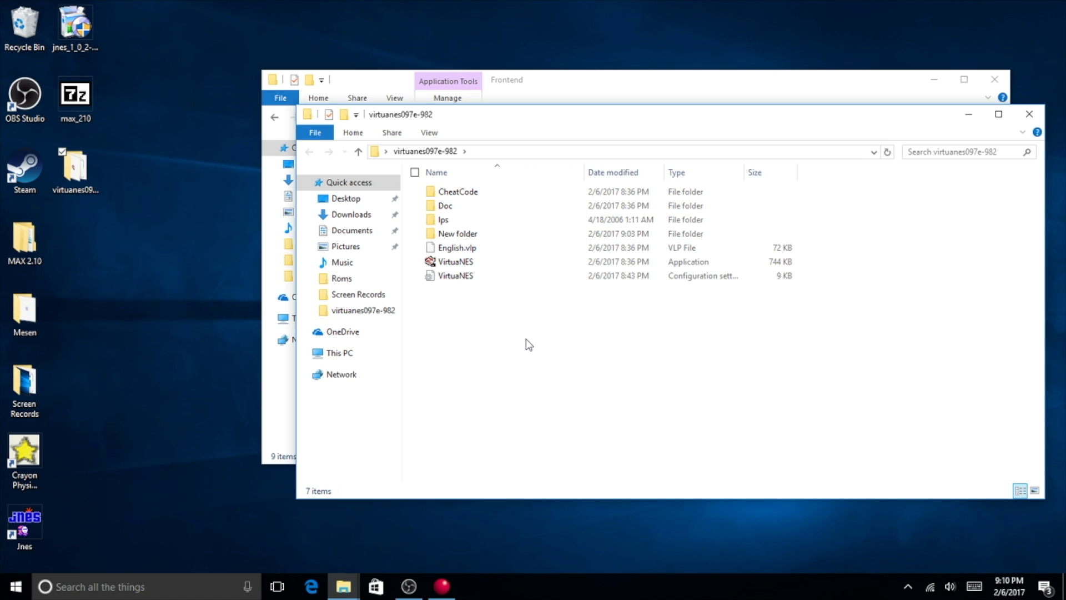
Step: Create a new folder named roms in virtuanes097e-982 and open it
right_click(527, 343)
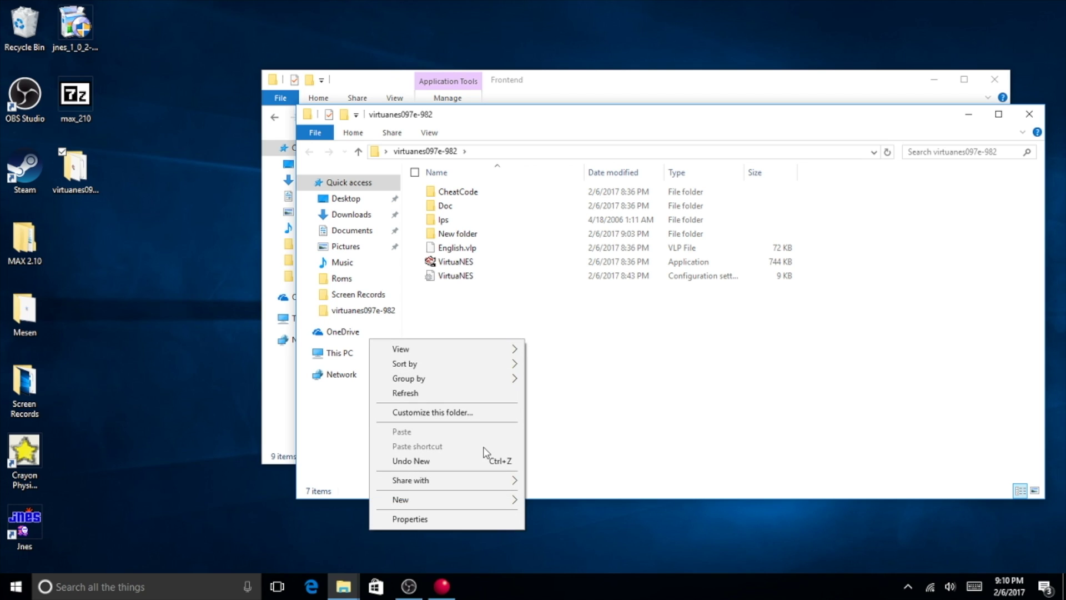
mouse_move(486, 499)
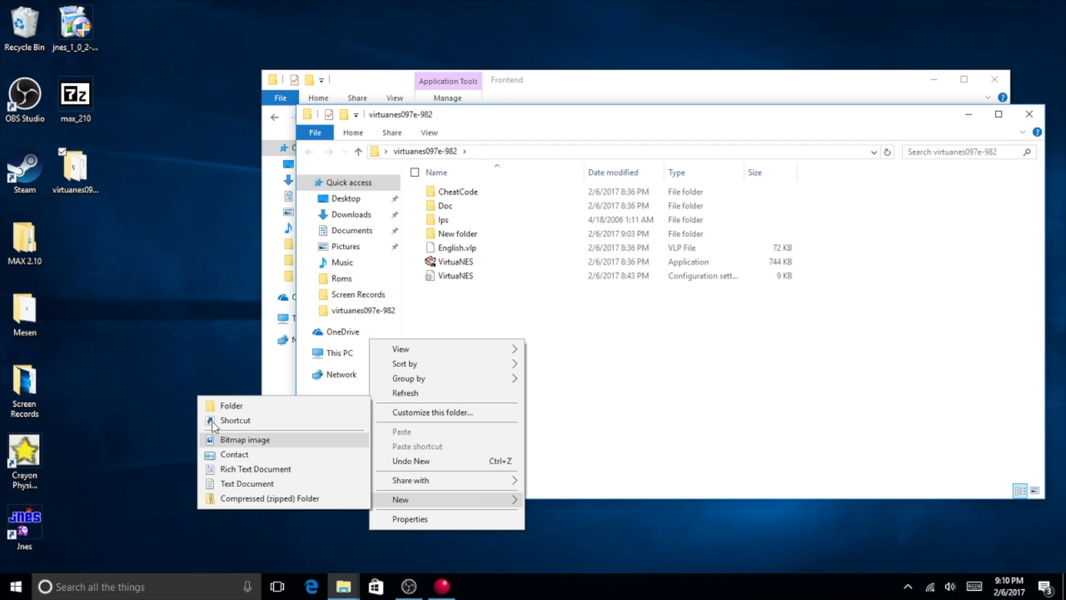
left_click(227, 406)
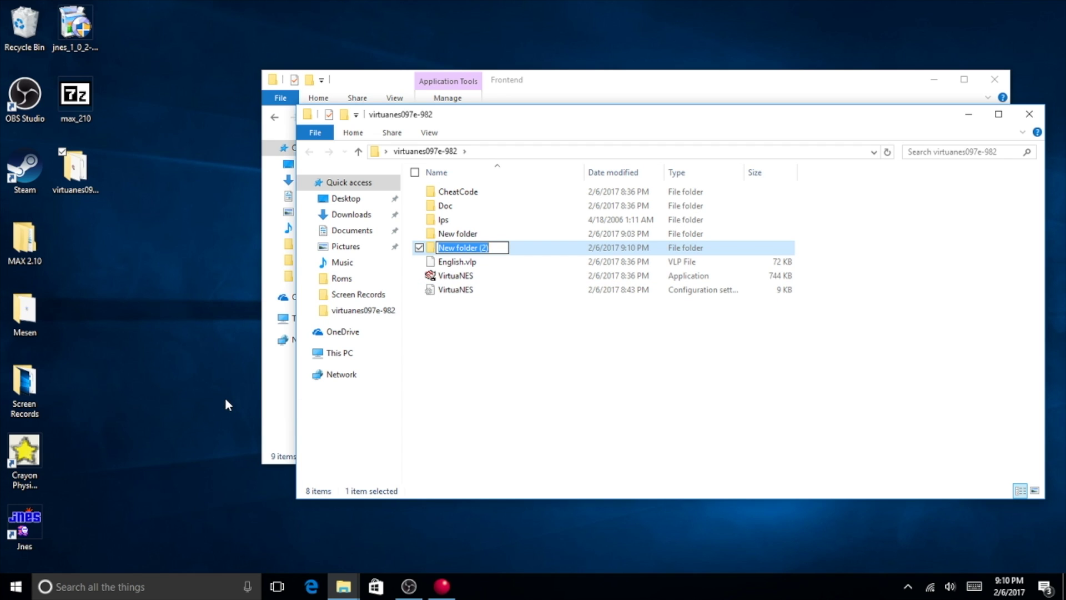
type("roms")
left_click(578, 428)
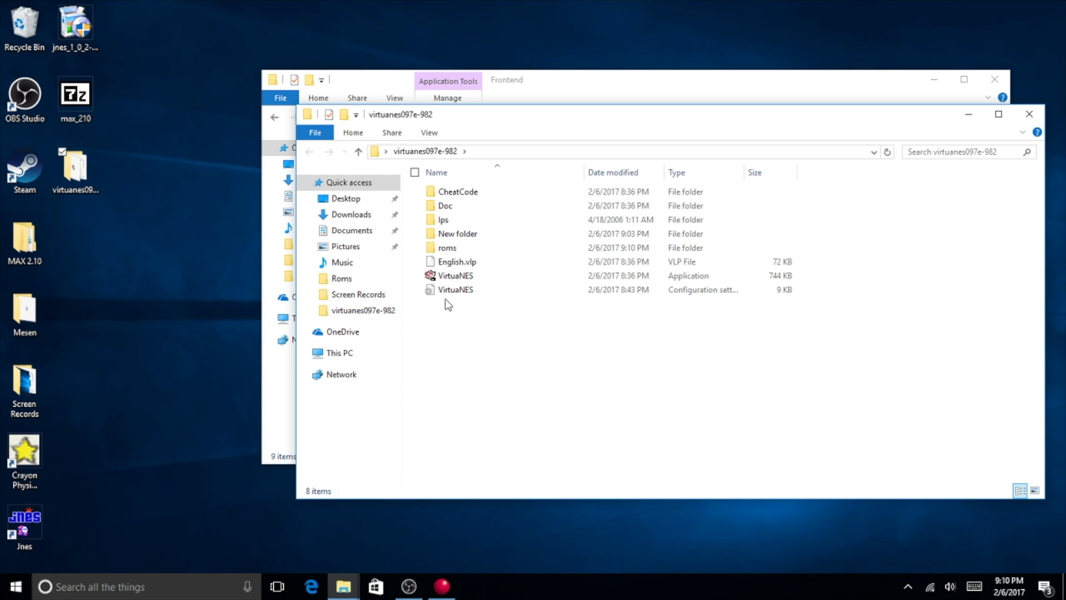
double_click(453, 249)
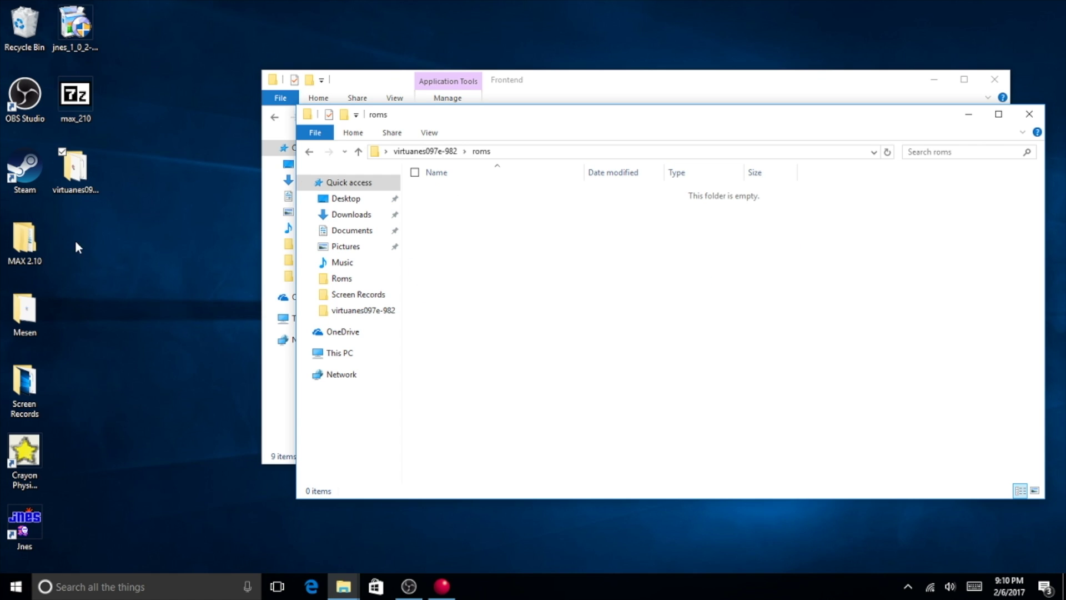
Step: Switch to the Frontend Explorer window and show the Downloads folder
left_click(344, 586)
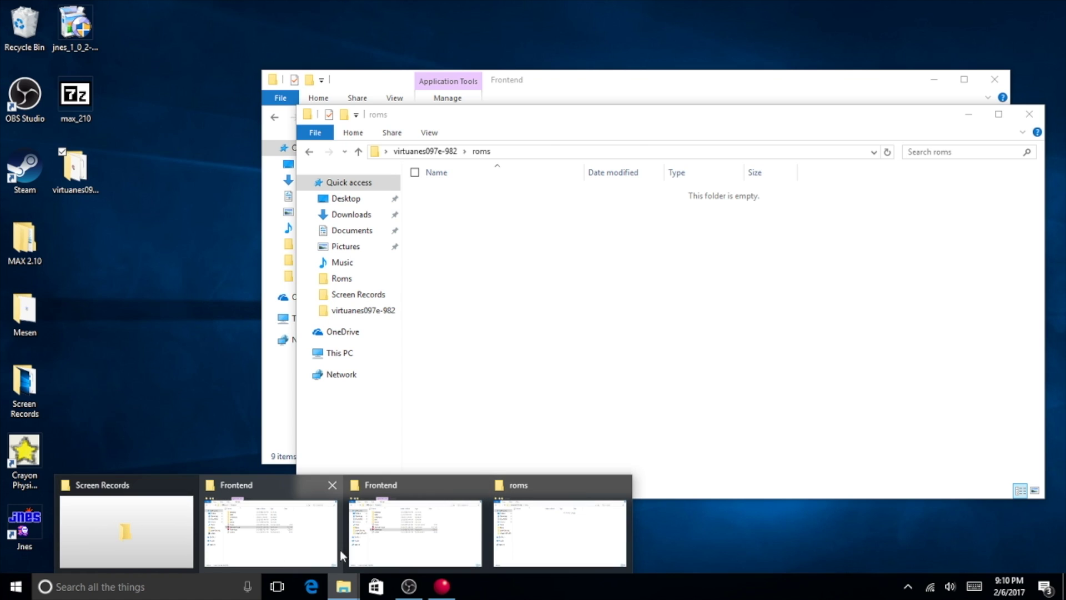
left_click(397, 542)
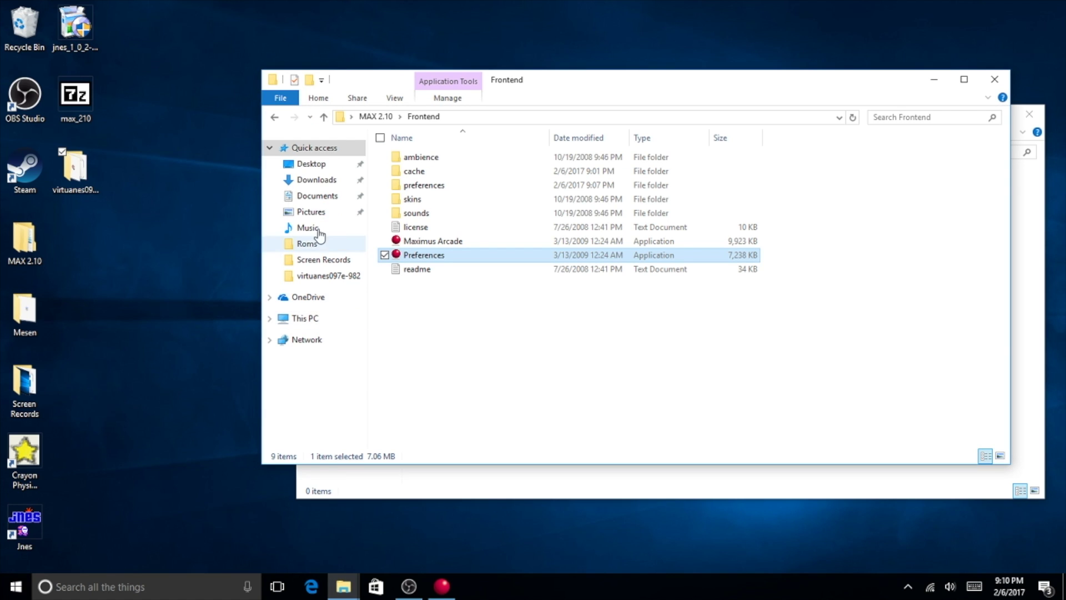
left_click(319, 182)
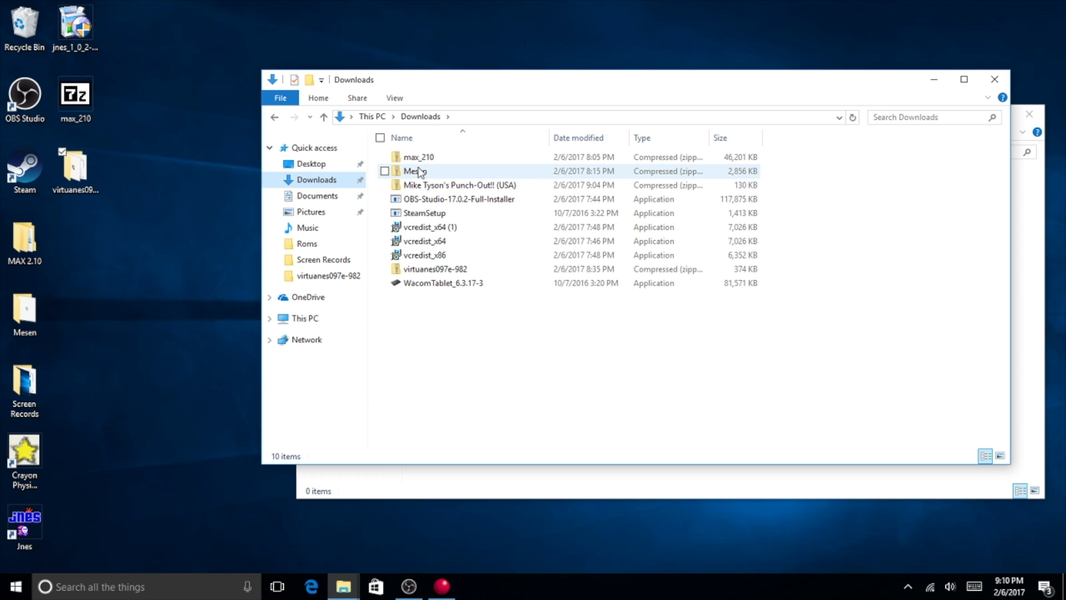
Step: Extract the Mike Tyson's Punch-Out!! (USA) zip into virtuanes097e-982\roms
left_click(465, 187)
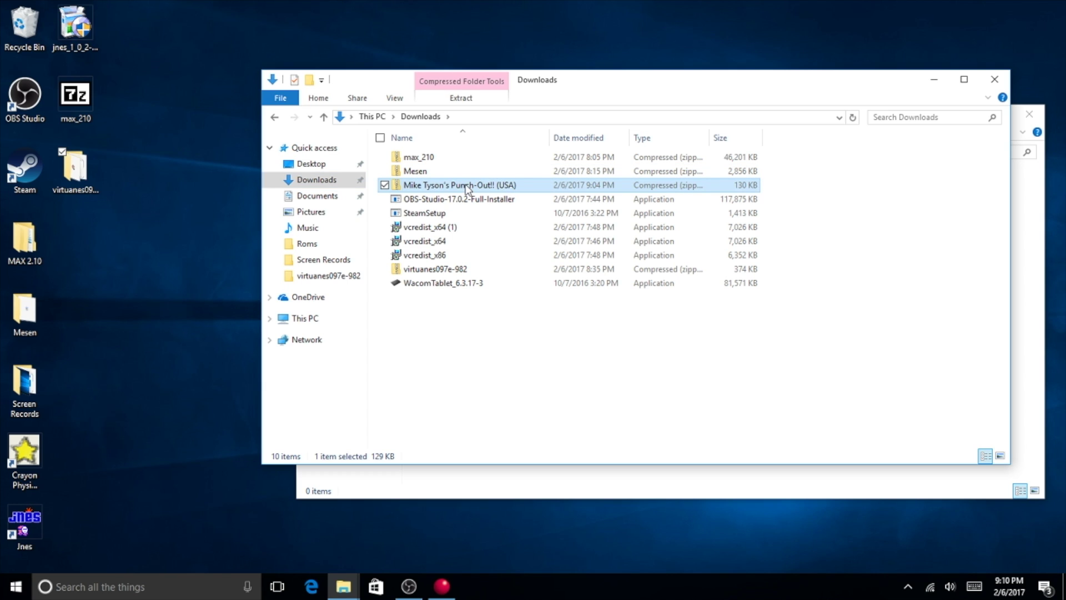
right_click(465, 188)
left_click(368, 232)
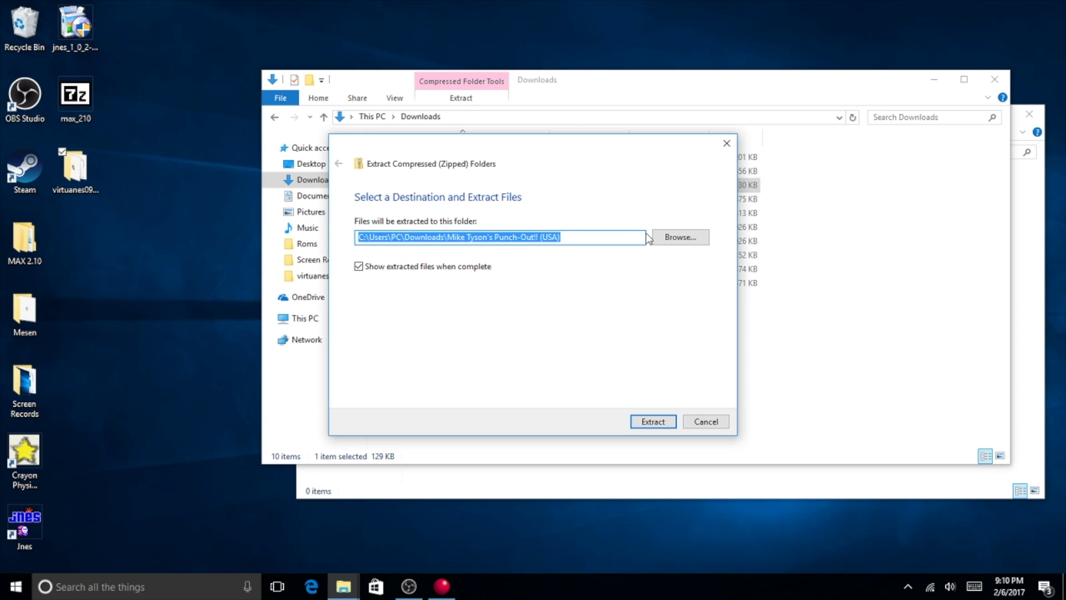
left_click(654, 237)
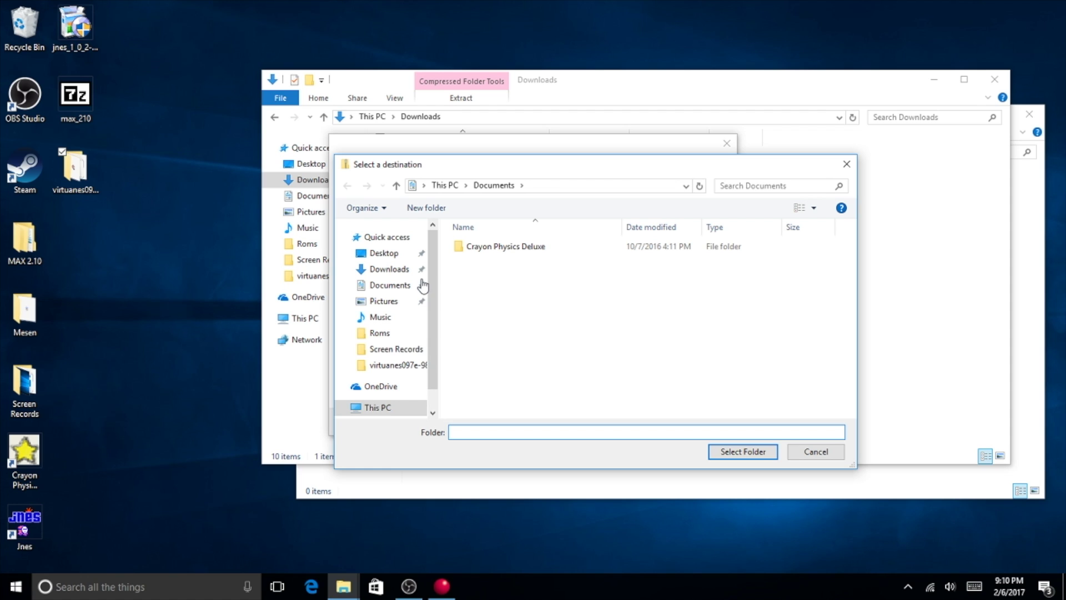
left_click(410, 364)
double_click(487, 303)
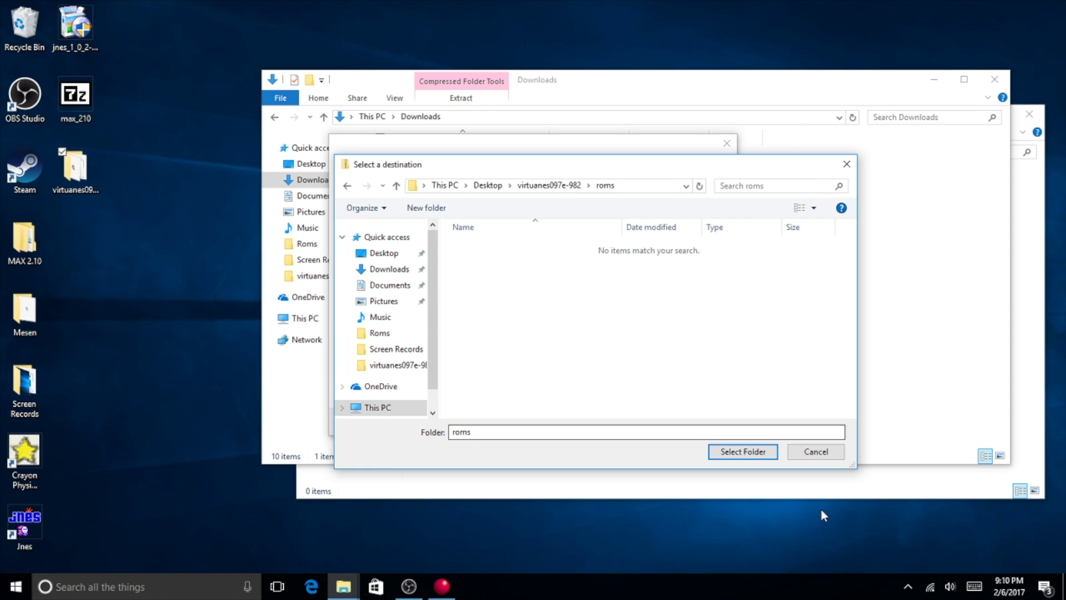
left_click(740, 454)
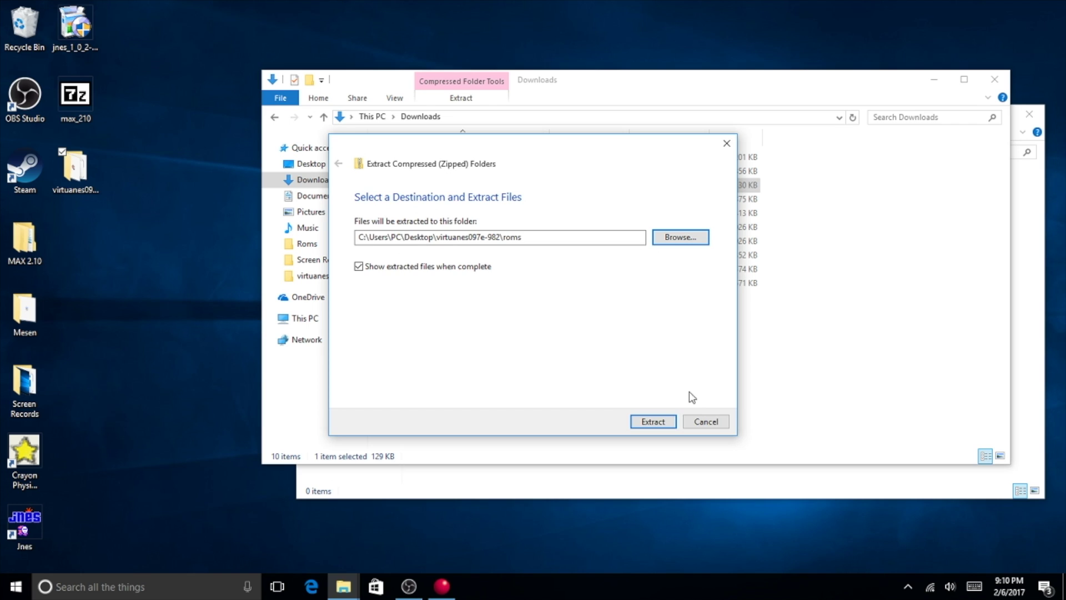
left_click(665, 419)
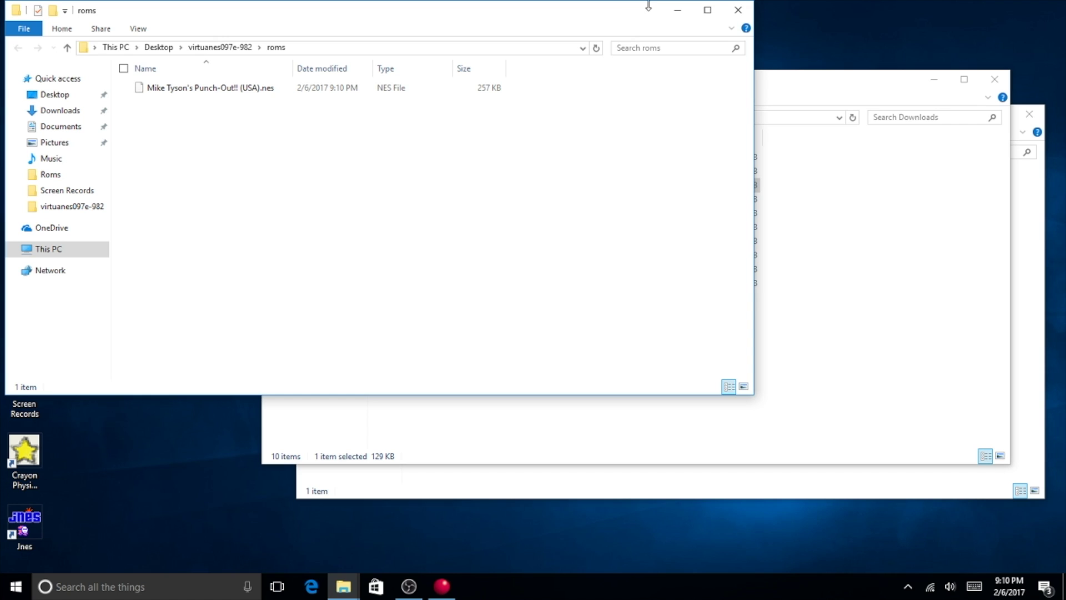
Step: Close the extra roms and Downloads windows and bring back Maximus Arcade Preferences
left_click(738, 10)
left_click(994, 71)
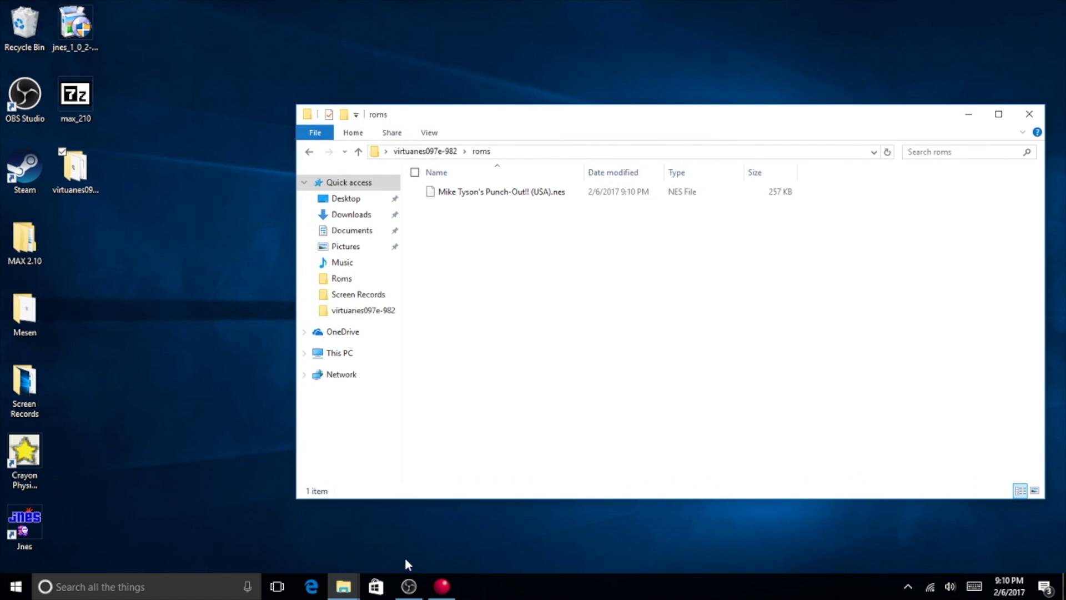
left_click(444, 586)
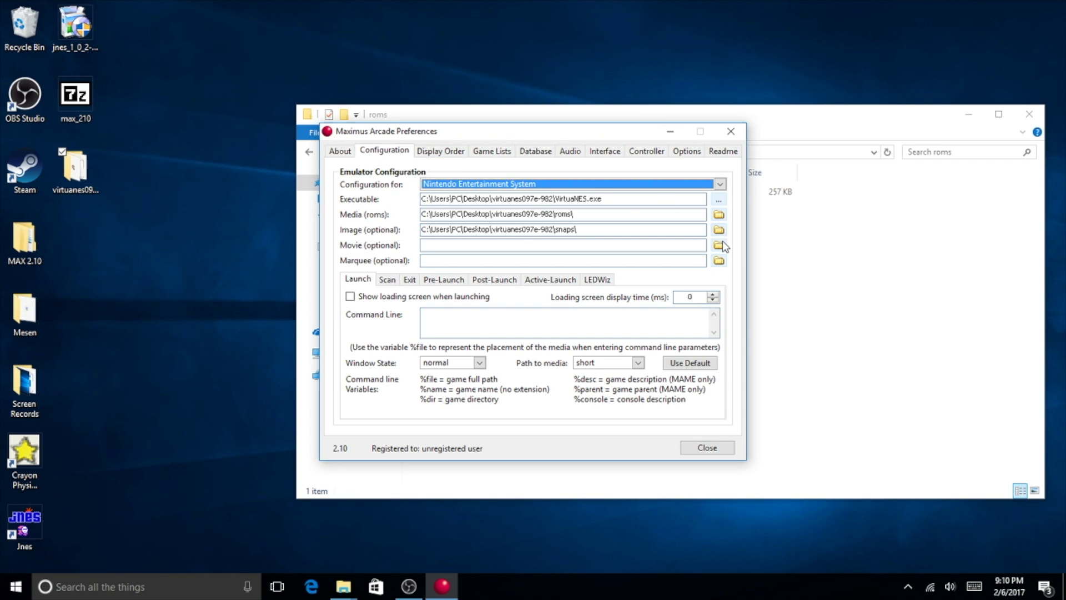
Step: Switch to the roms Explorer window and go back up to virtuanes097e-982
left_click(861, 248)
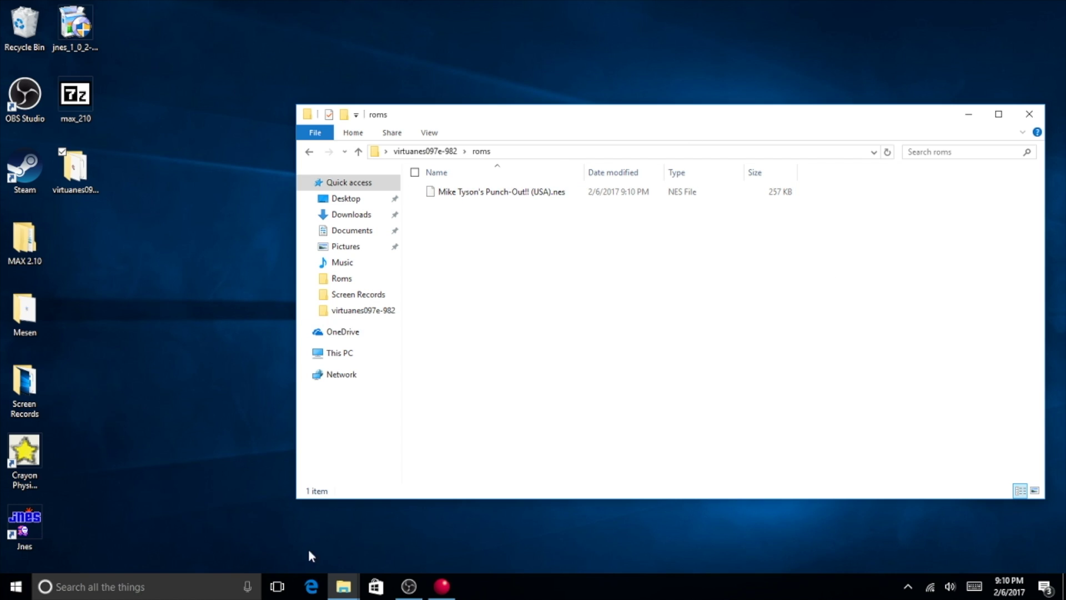
left_click(344, 589)
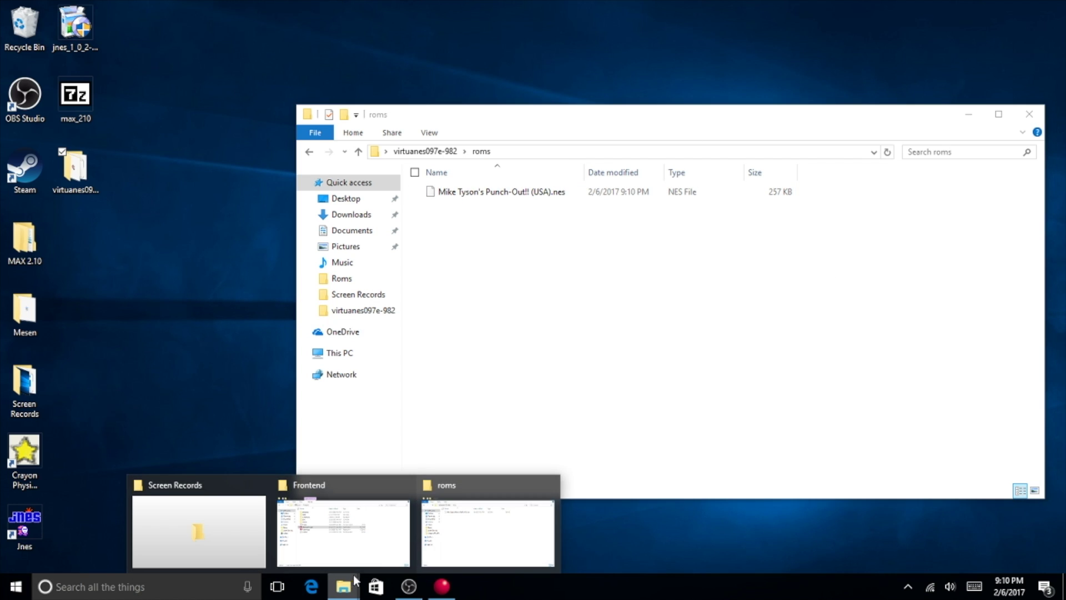
left_click(461, 537)
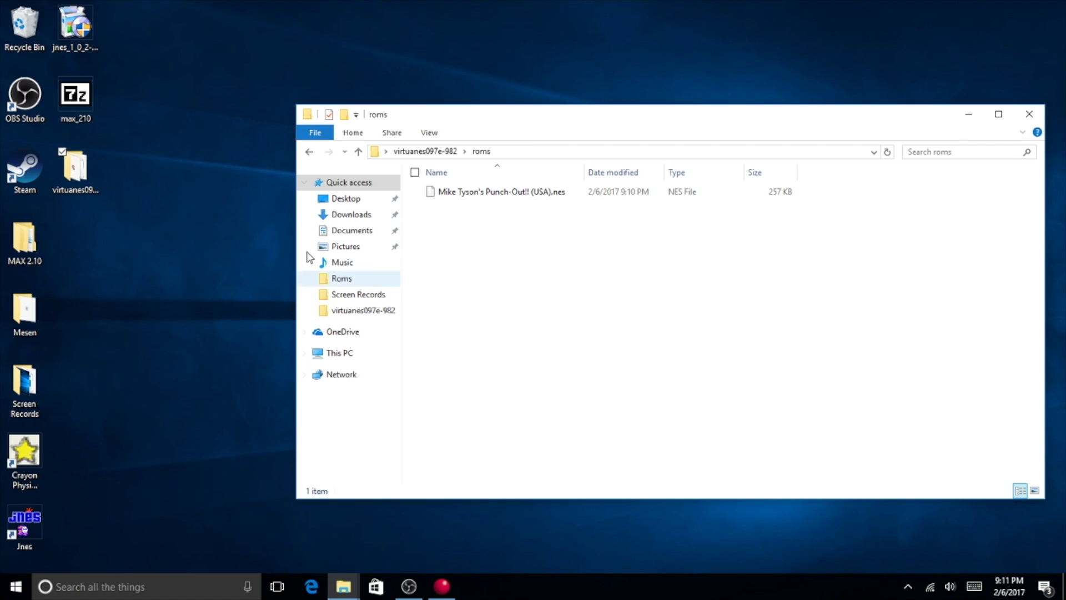
left_click(307, 151)
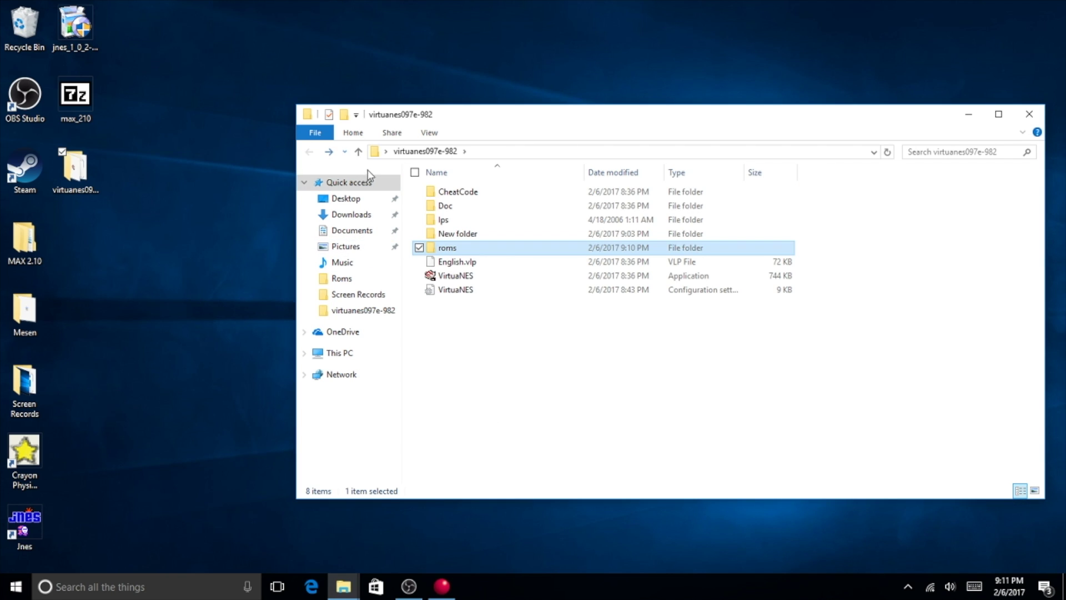
Step: Create a folder named snaps beside roms, then return to Maximus Arcade Preferences
right_click(514, 350)
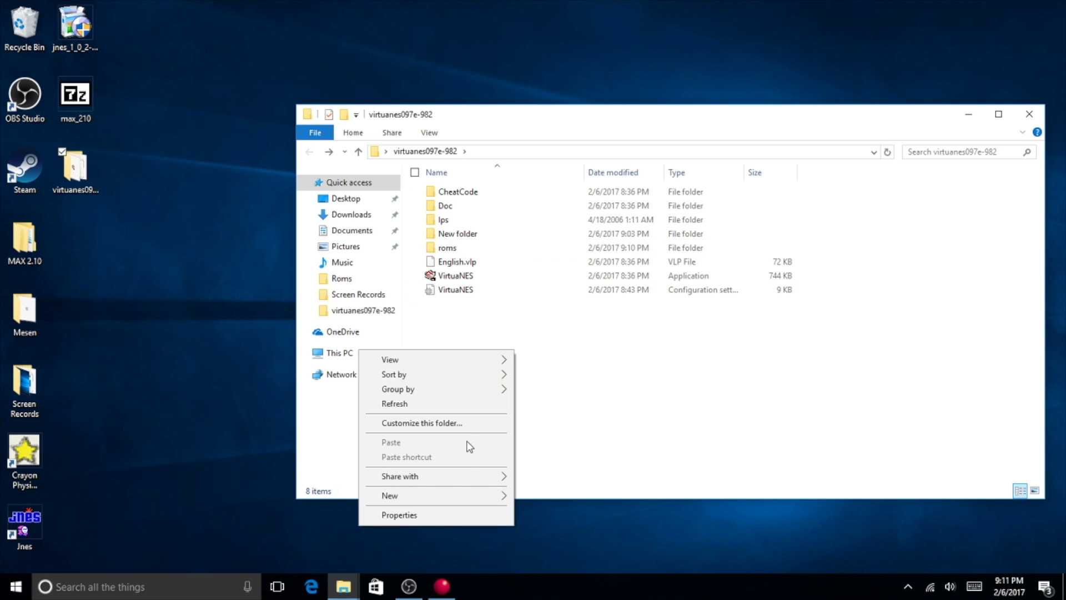
mouse_move(464, 503)
left_click(314, 401)
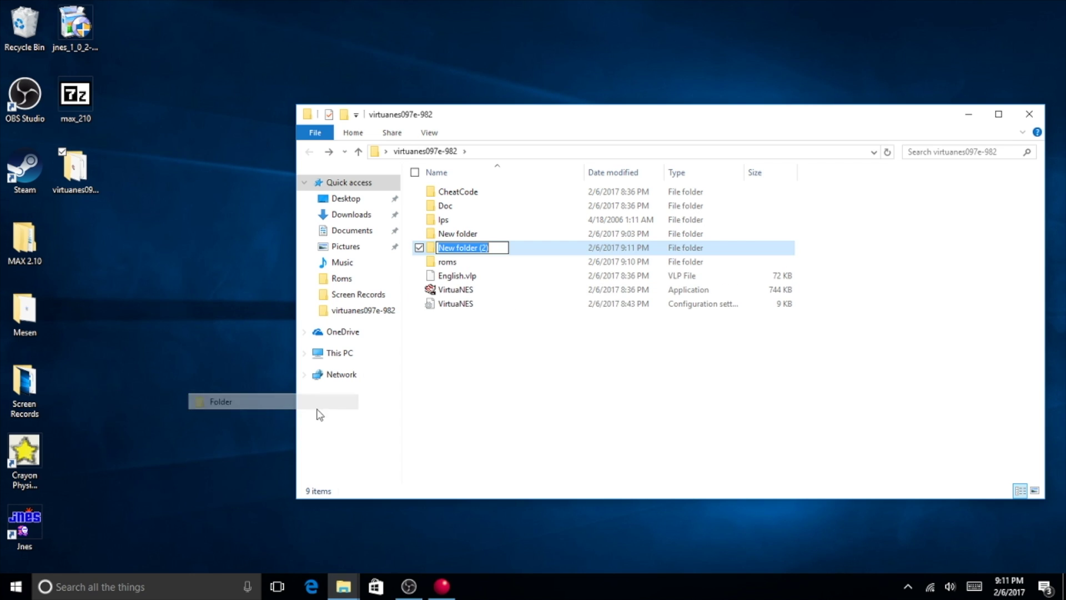
type("s")
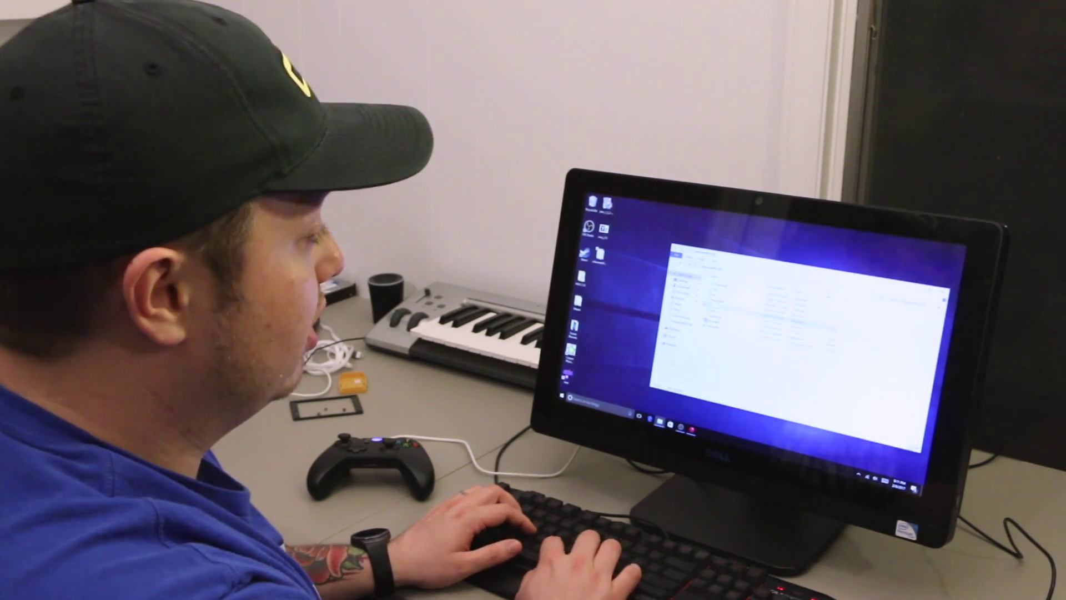
type("n")
type("aps")
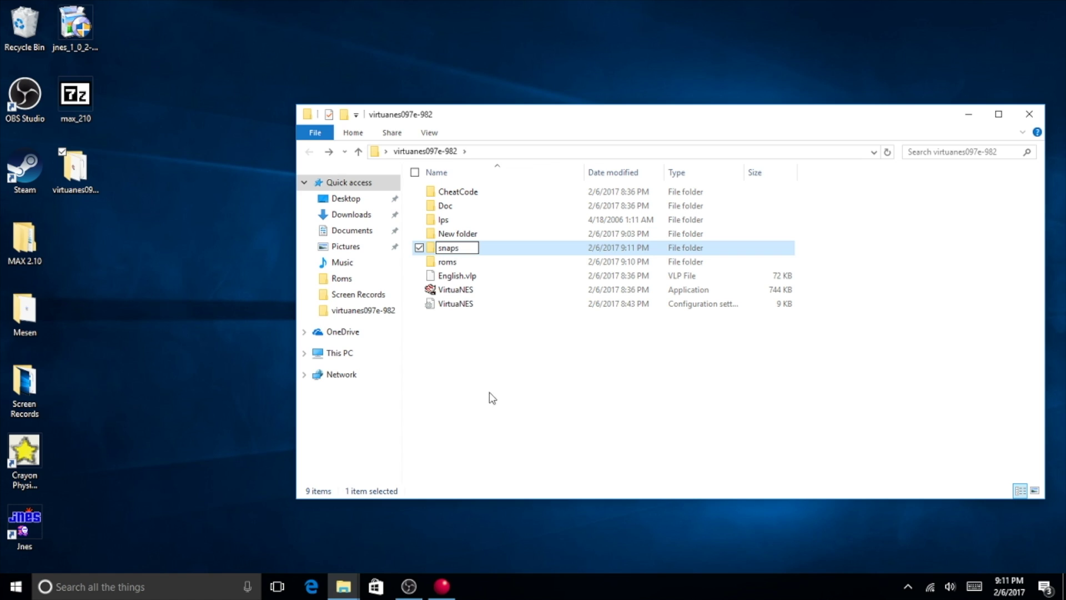
left_click(564, 394)
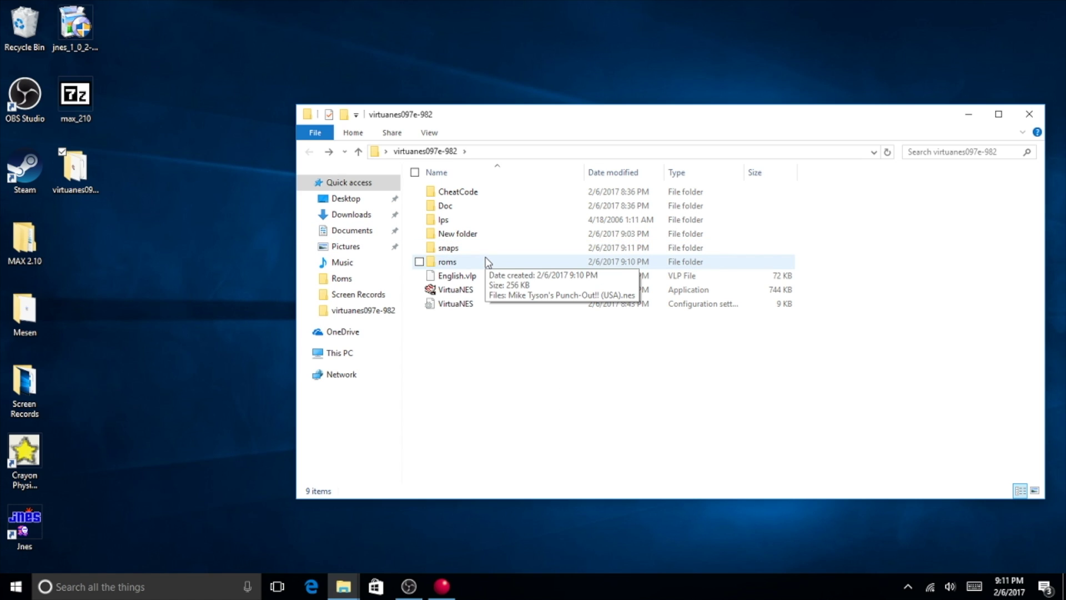
left_click(442, 586)
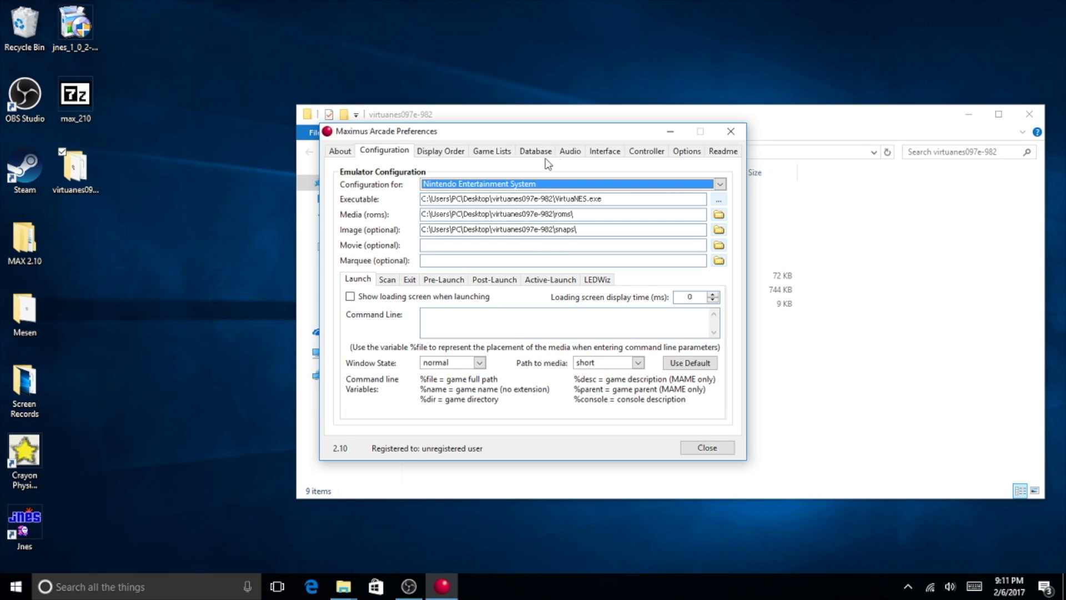
Step: Enable Capture Joystick/Gamepad on the Controller tab and show the Setup 1 action mappings
left_click(644, 151)
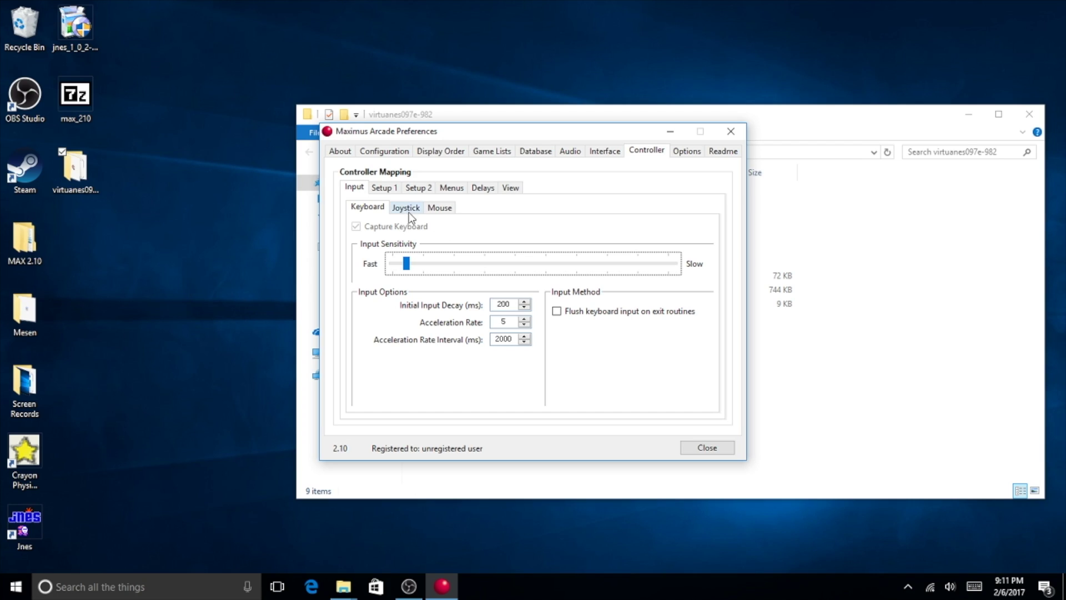
left_click(405, 208)
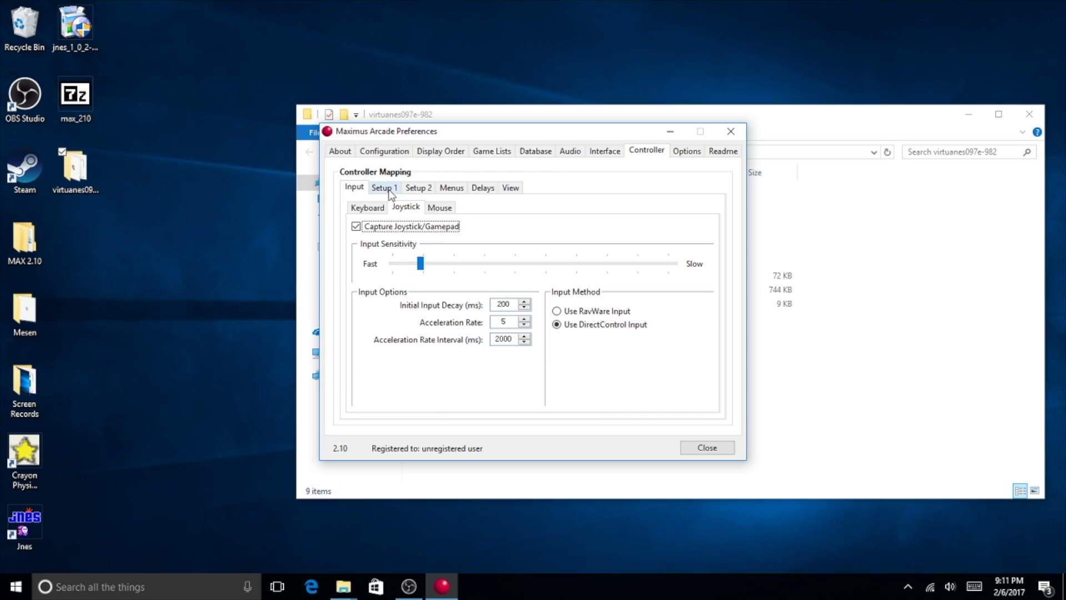
left_click(390, 187)
Step: Keep the other mappings, give Previous Menu JOY_BUTTON8, and switch Launch In Frontend to JOY_BUTTON4
left_click(543, 232)
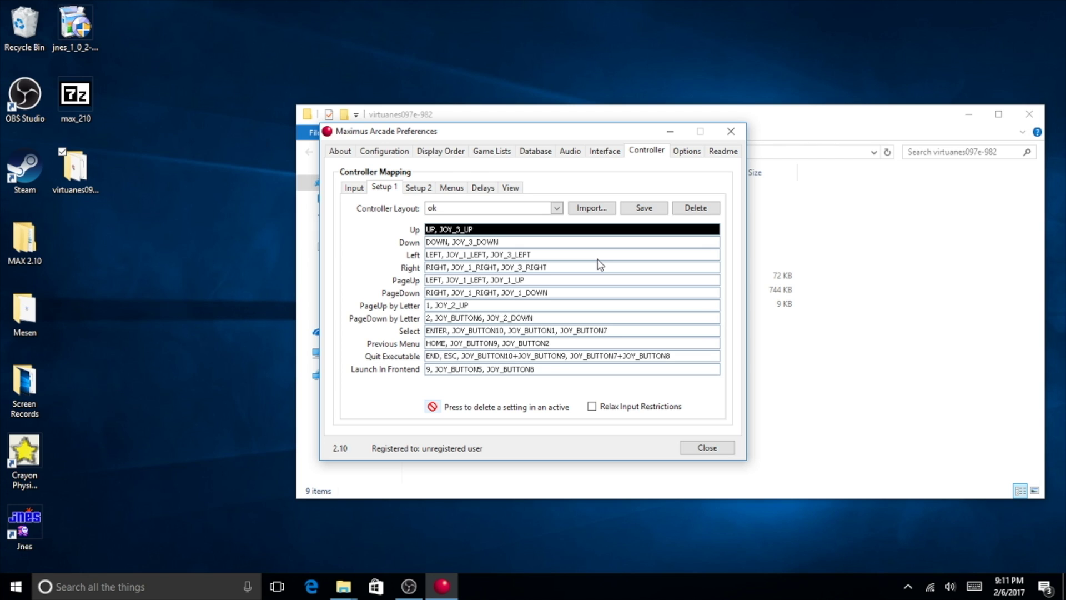
key("Up")
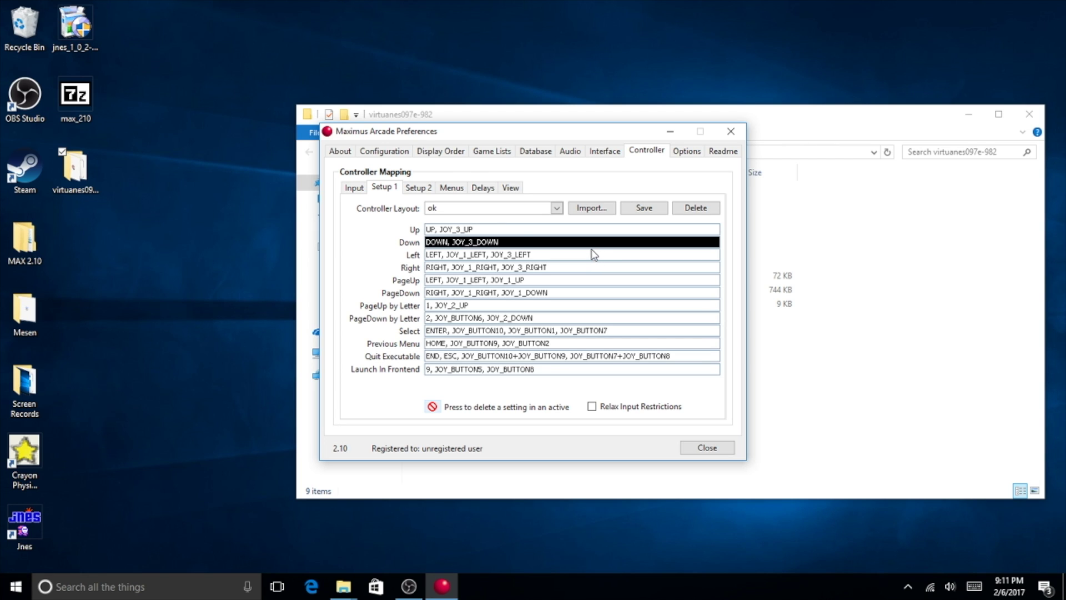
key("Down")
key("Left")
key("Right")
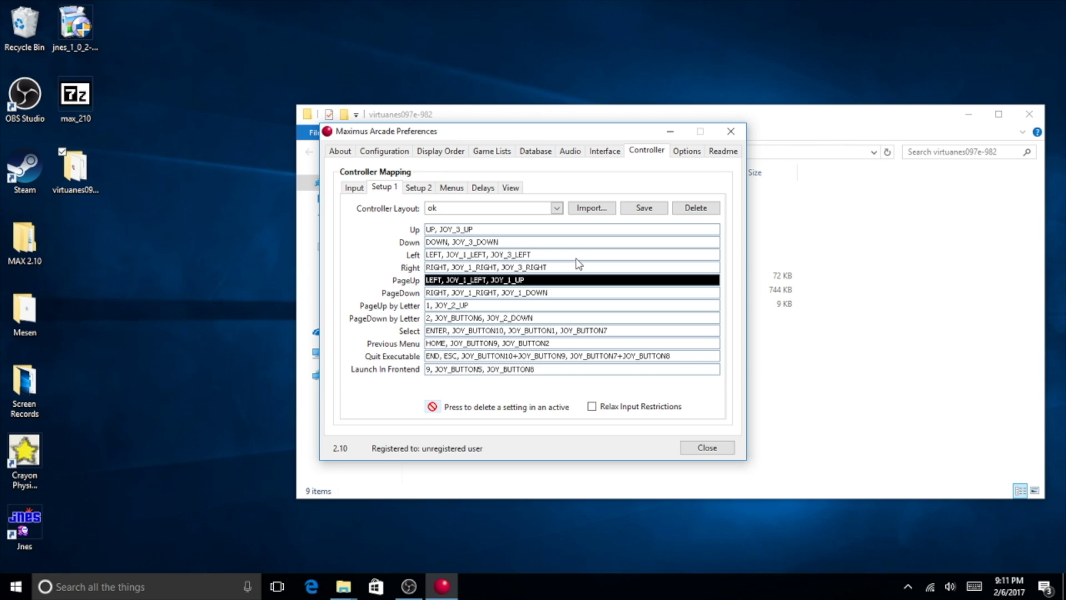
key("Left")
key("Right")
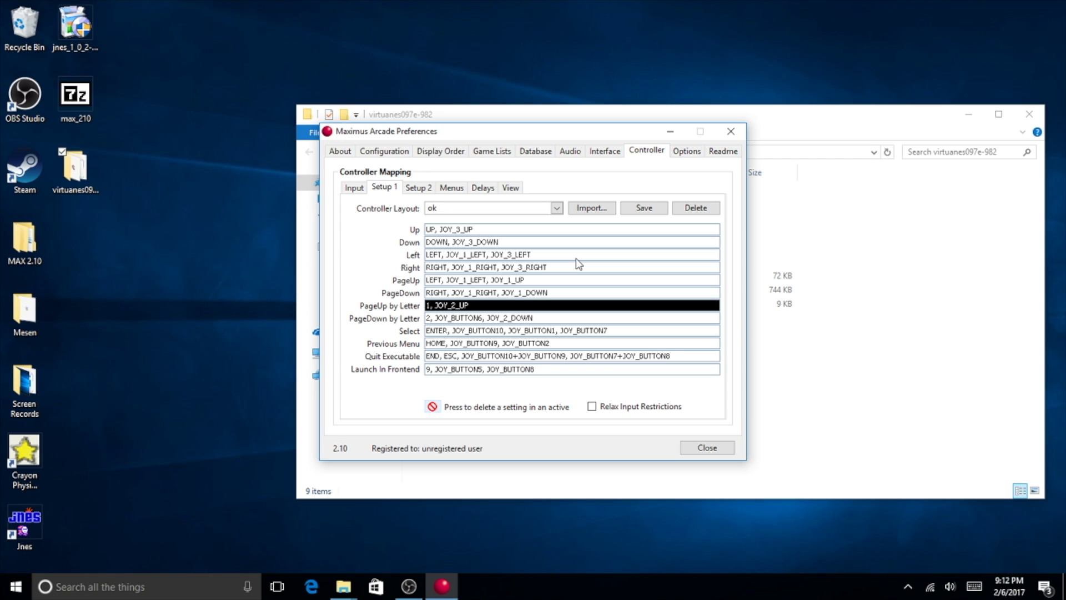
key("Down")
key("Down")
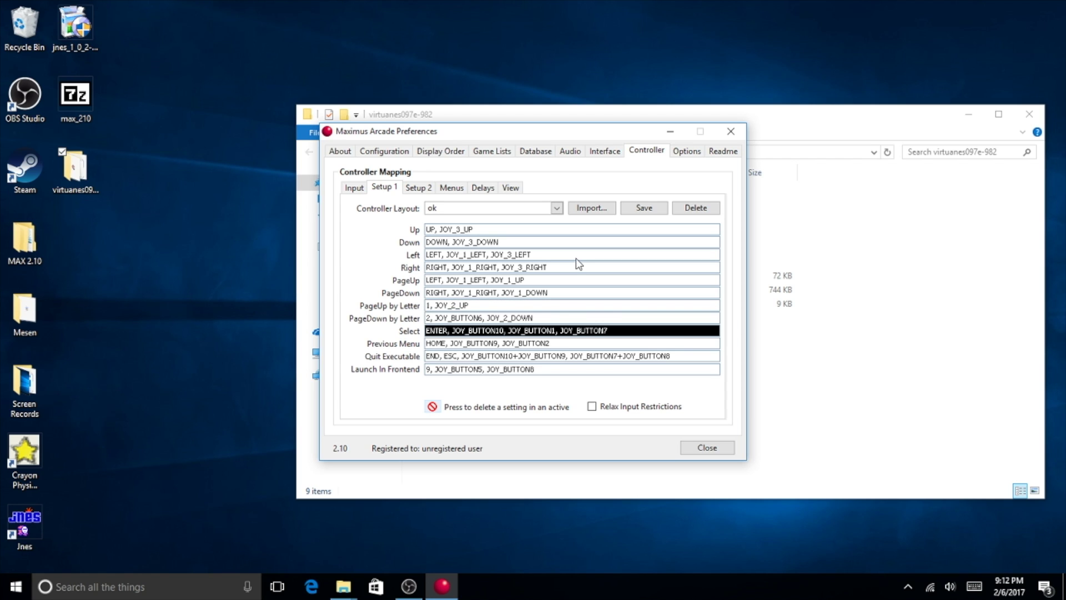
key("Down")
key("Down")
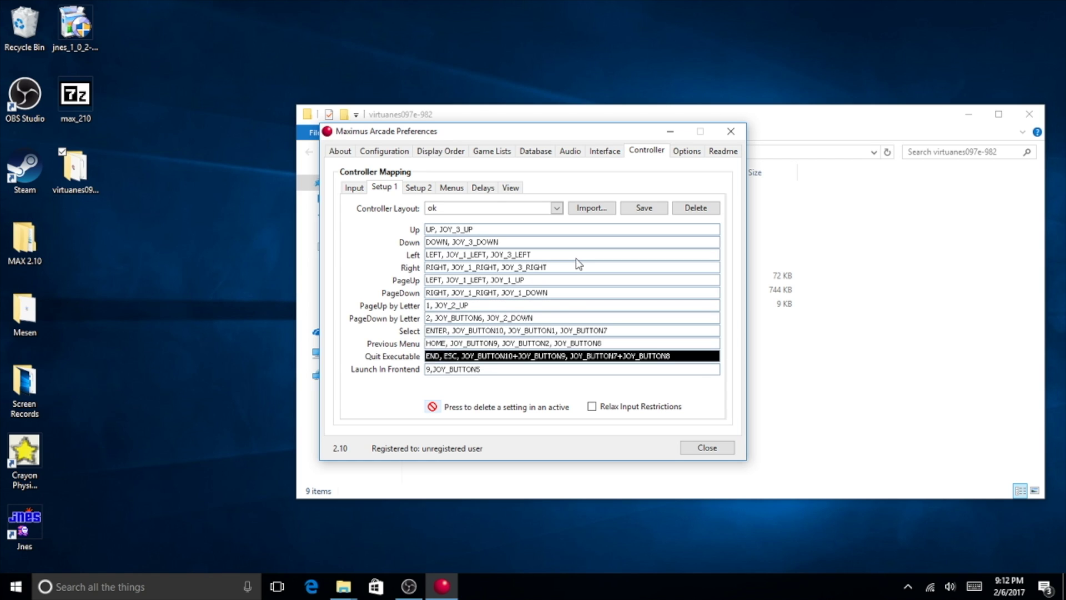
key("Down")
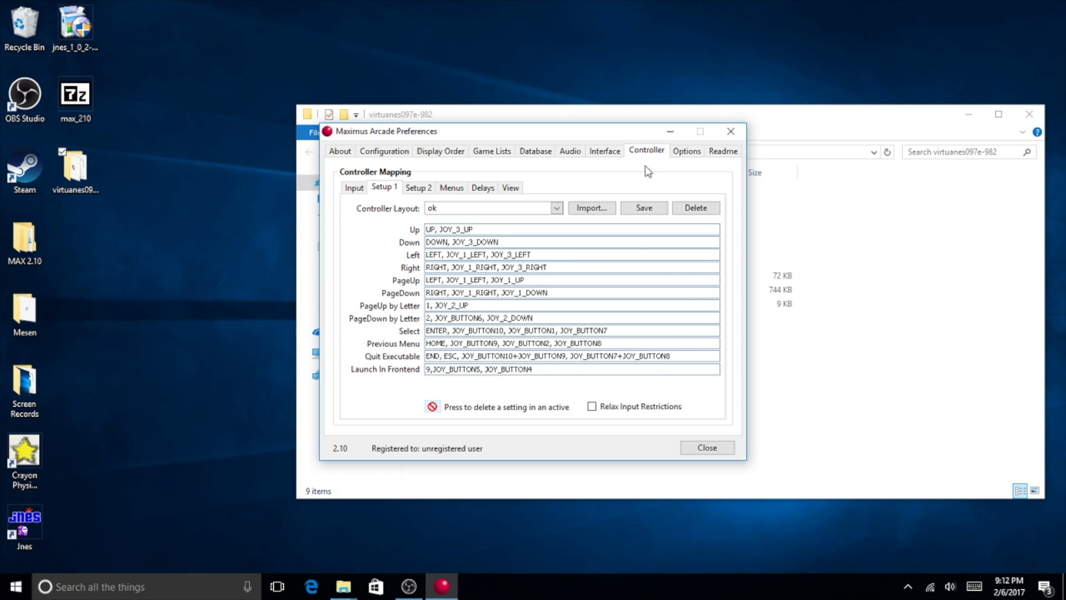
Step: Save the controller layout as 'ok', overwriting the existing one, and close Preferences
left_click(712, 447)
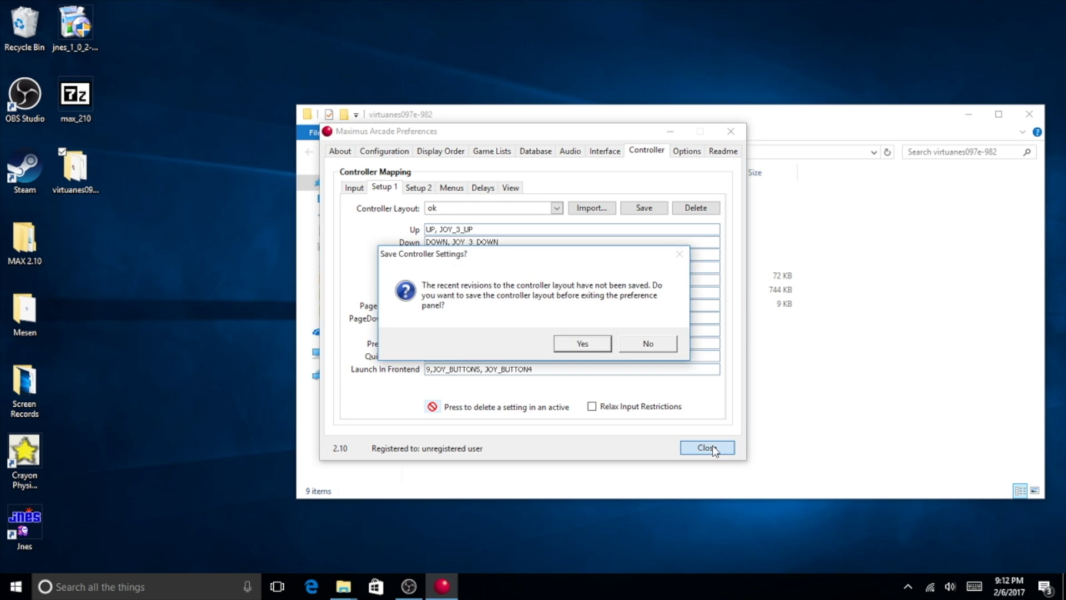
left_click(579, 343)
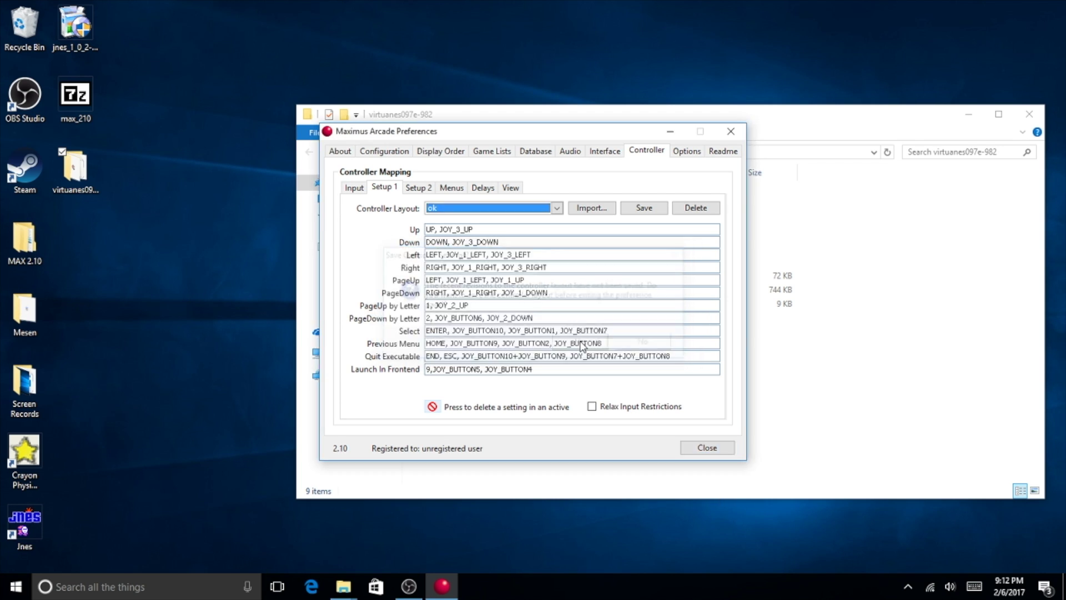
left_click(643, 207)
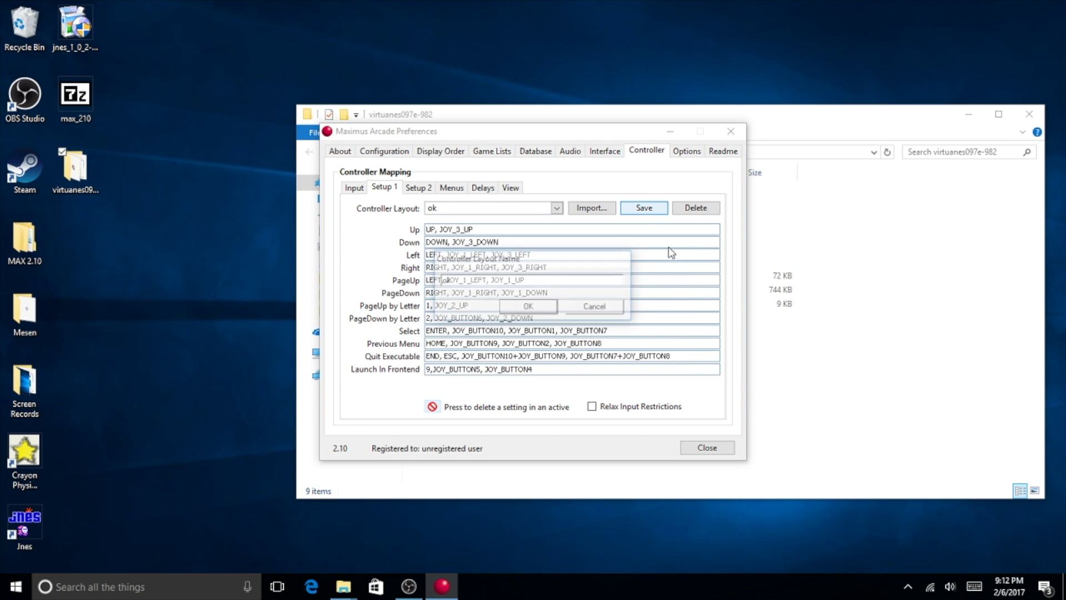
left_click(544, 311)
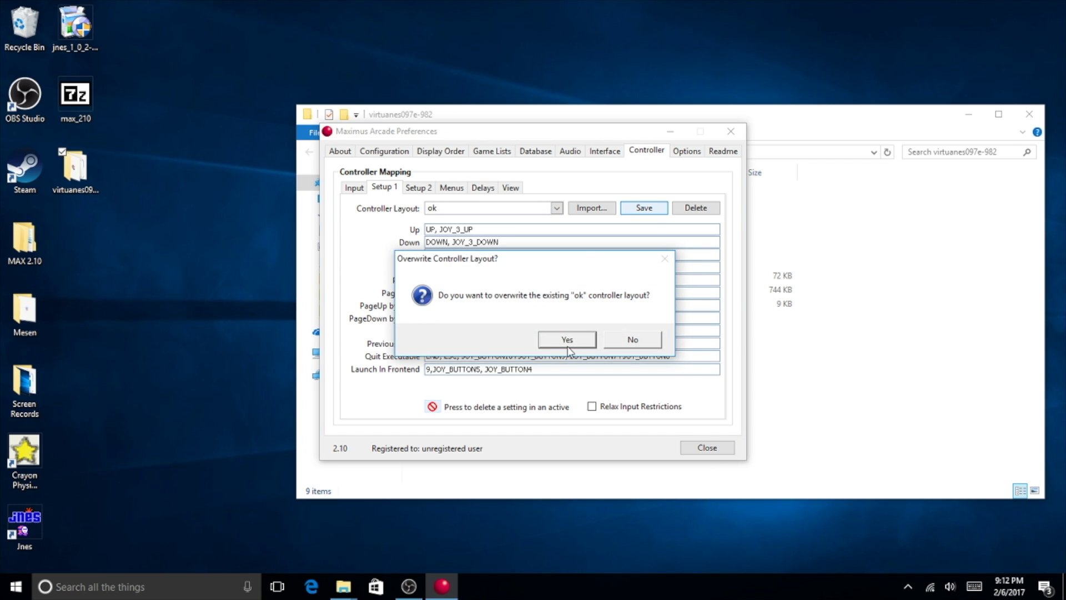
left_click(577, 344)
left_click(700, 451)
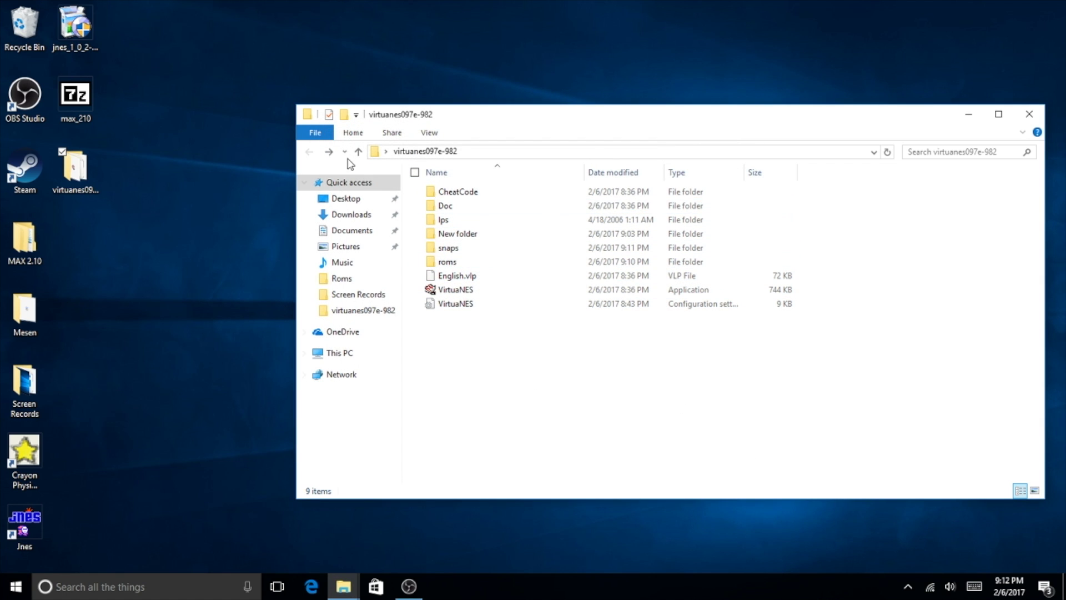
Step: Close the virtuanes097e-982 window and run Maximus Arcade from the desktop's MAX 2.10\Frontend folder
left_click(1029, 114)
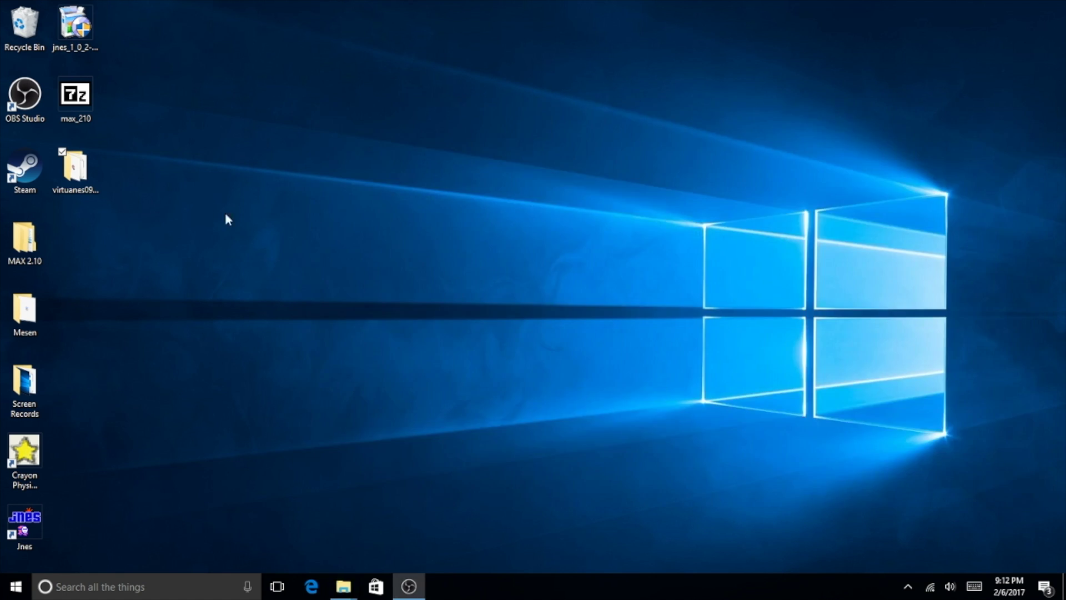
double_click(34, 248)
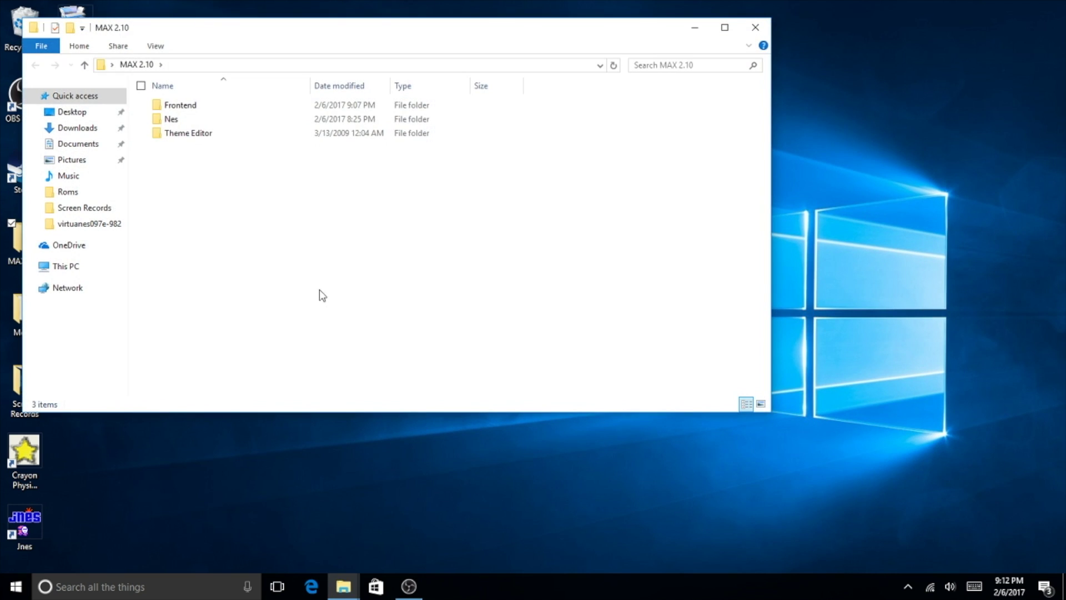
double_click(205, 110)
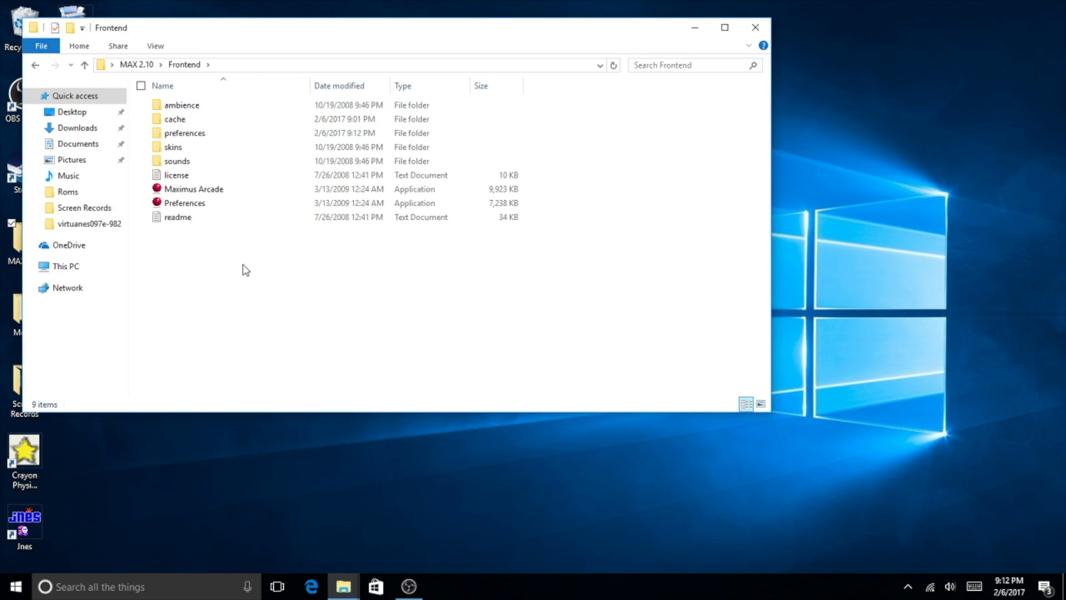
double_click(209, 191)
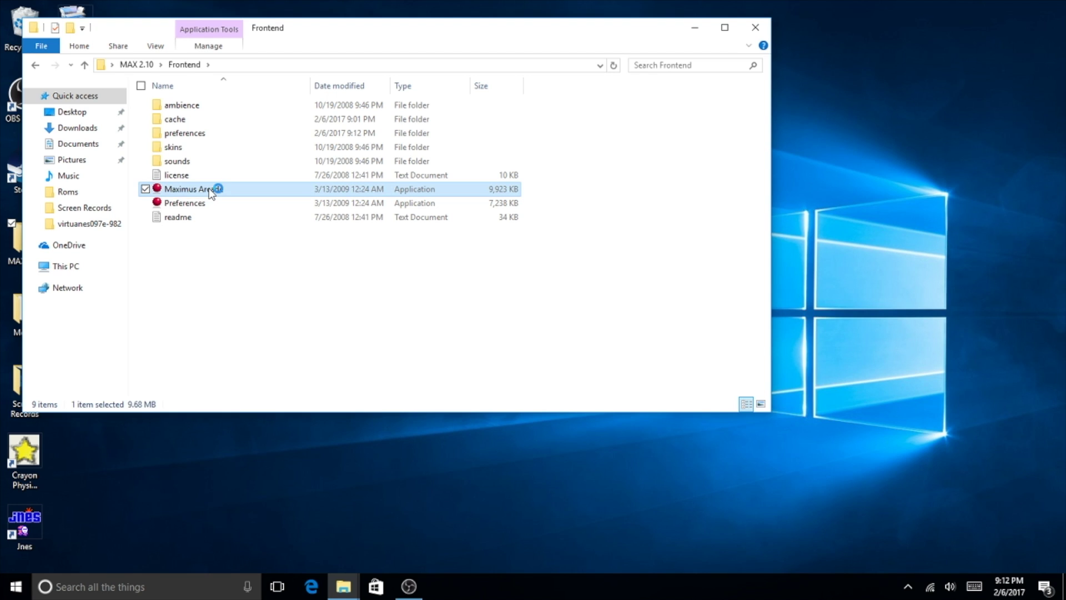